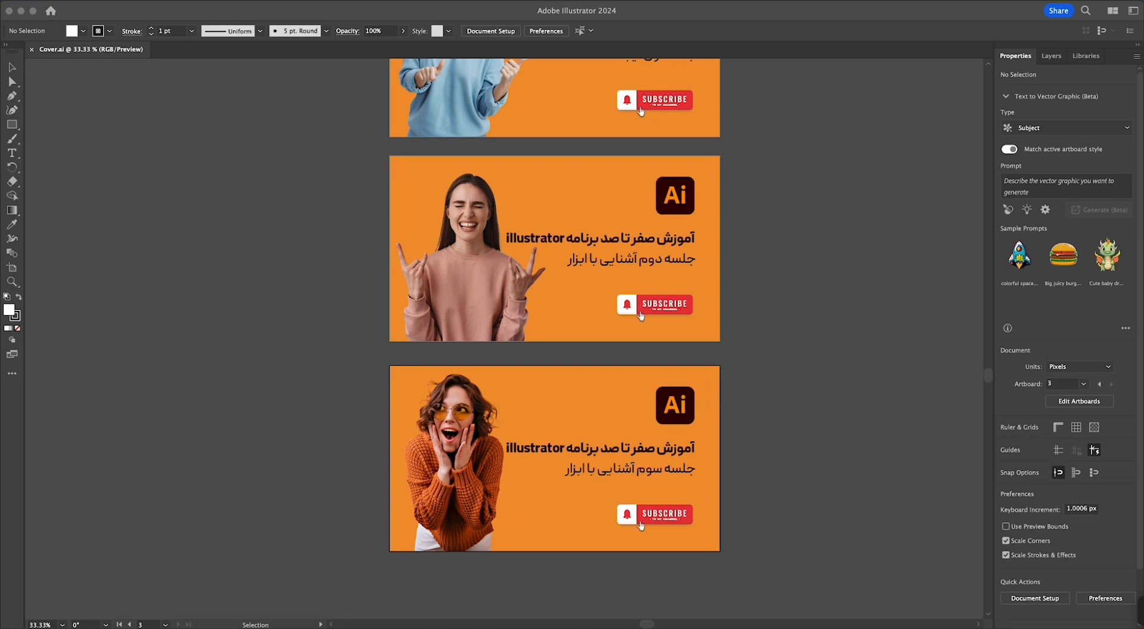
{"action": "key", "text": "super+Tab"}
{"action": "scroll", "coordinate": [554, 340], "scroll_direction": "up", "scroll_amount": 3}
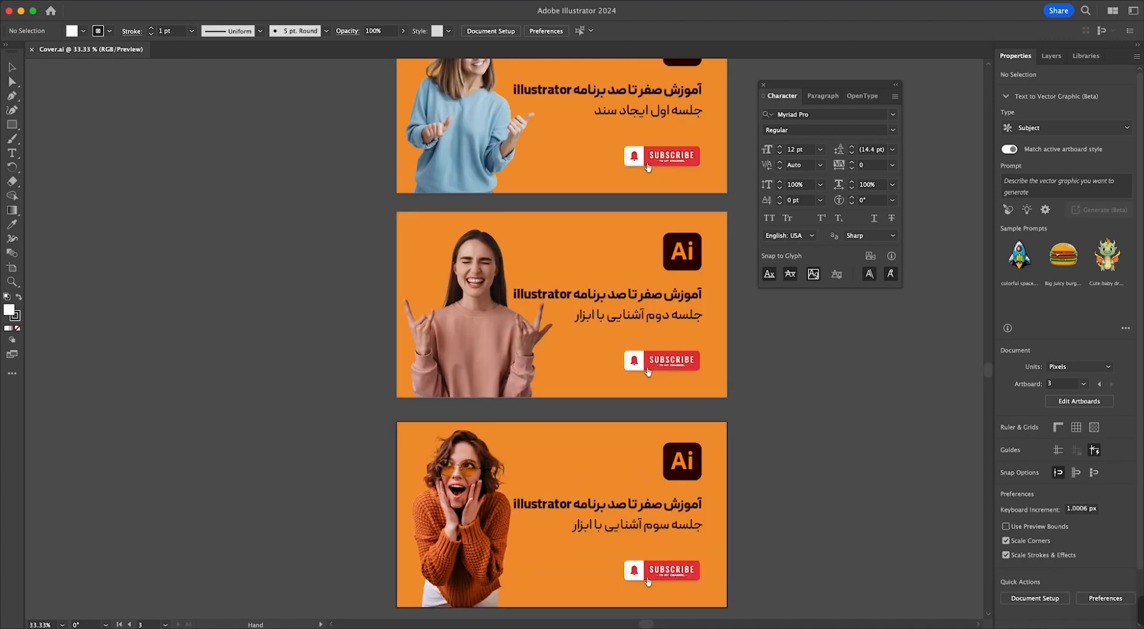
{"action": "scroll", "coordinate": [554, 340], "scroll_direction": "down", "scroll_amount": 4}
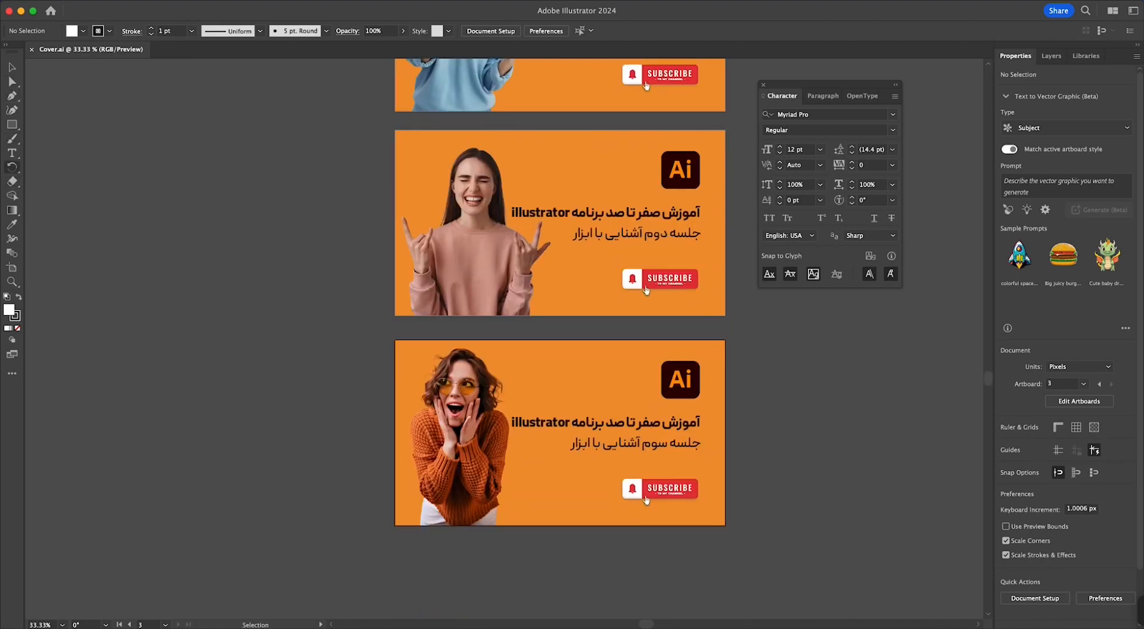
{"action": "left_click", "coordinate": [11, 184]}
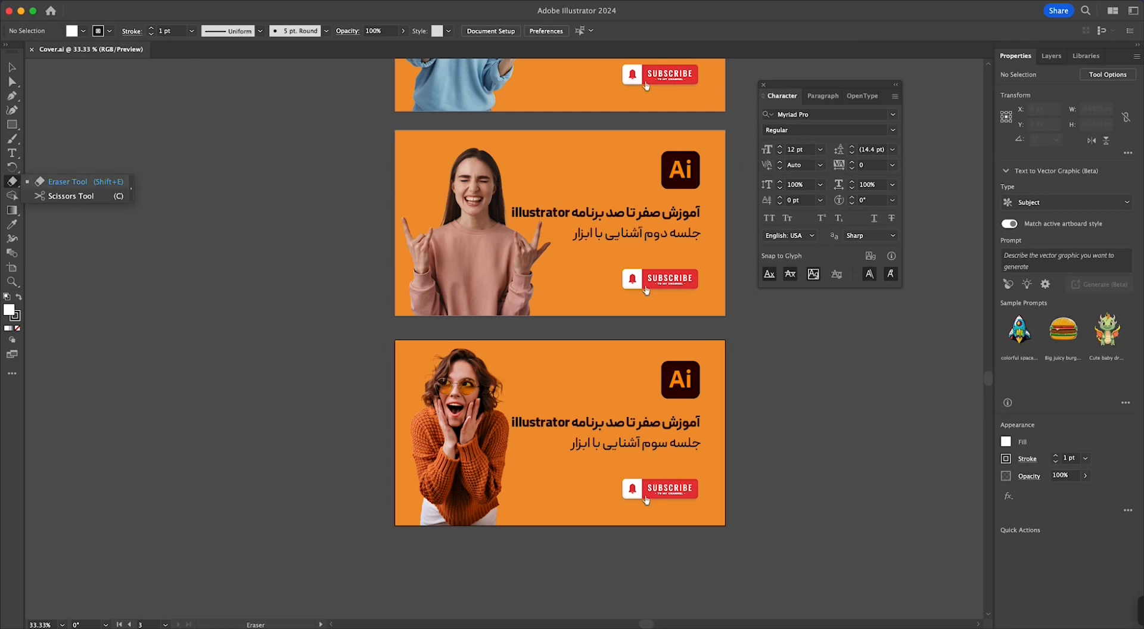
{"action": "left_click", "coordinate": [34, 182]}
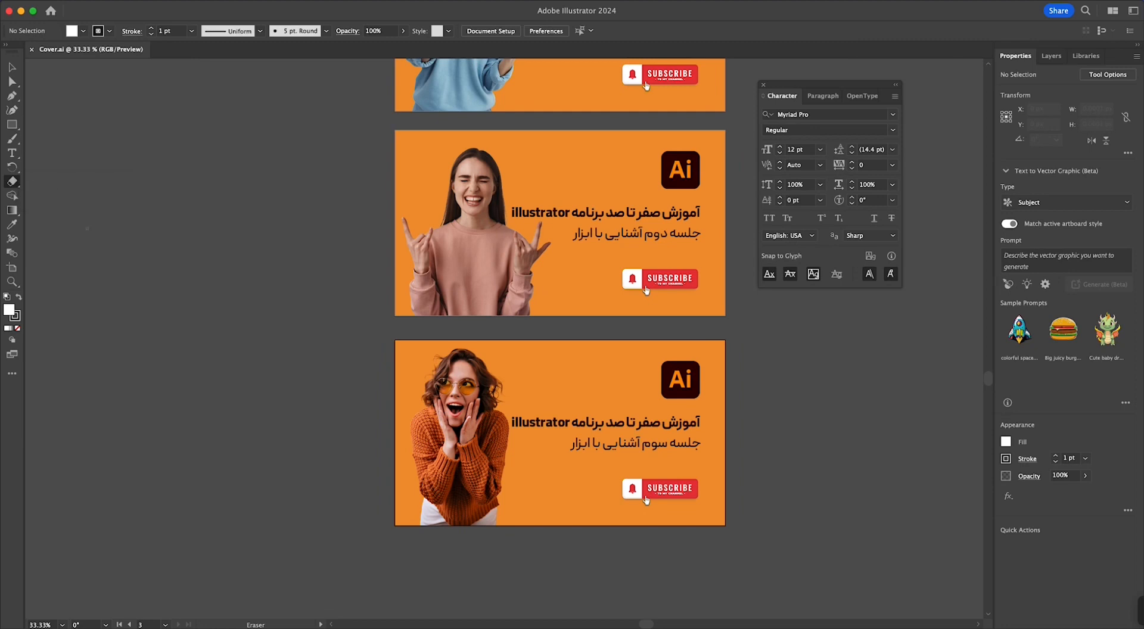
{"action": "key", "text": "v"}
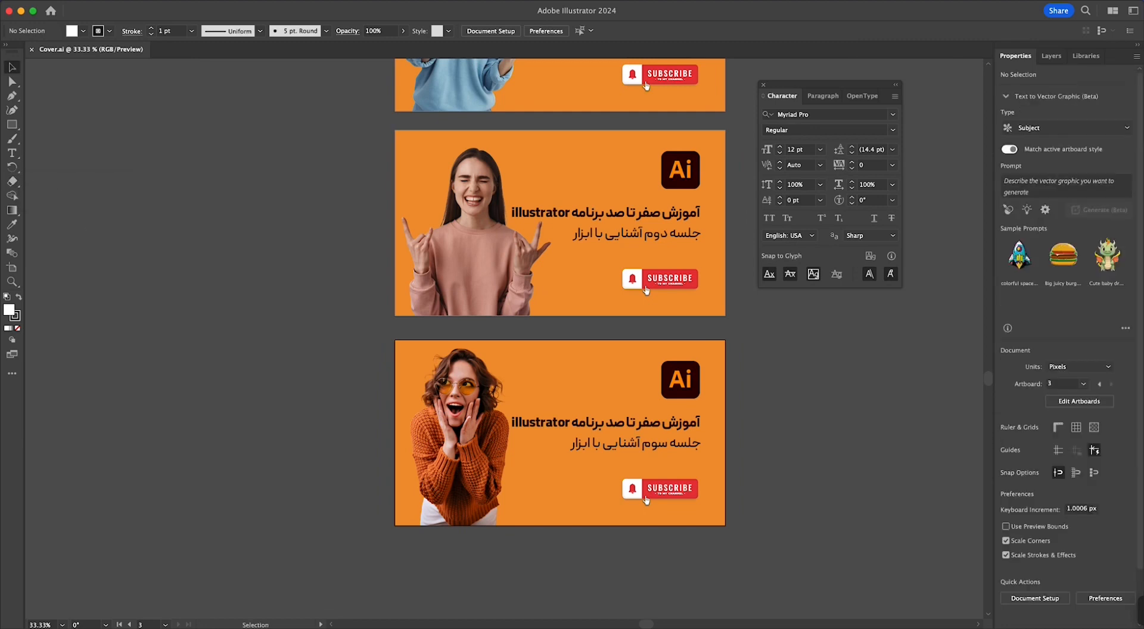
{"action": "key", "text": "space"}
{"action": "left_click_drag", "start_coordinate": [536, 381], "coordinate": [458, 378]}
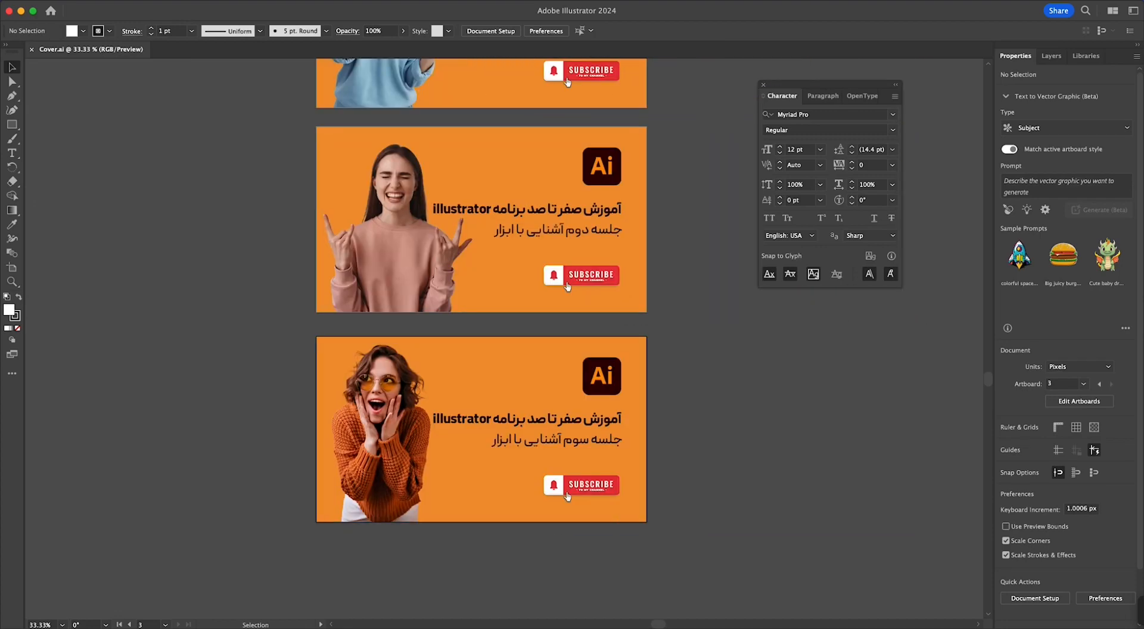
Try the Eraser on the third cover's orange background, erasing a vertical strip and a wavy area along its right edge, and undo each.
{"action": "scroll", "coordinate": [771, 391], "scroll_direction": "up", "scroll_amount": 1}
{"action": "scroll", "coordinate": [771, 391], "scroll_direction": "down", "scroll_amount": 2}
{"action": "left_click", "coordinate": [583, 390]}
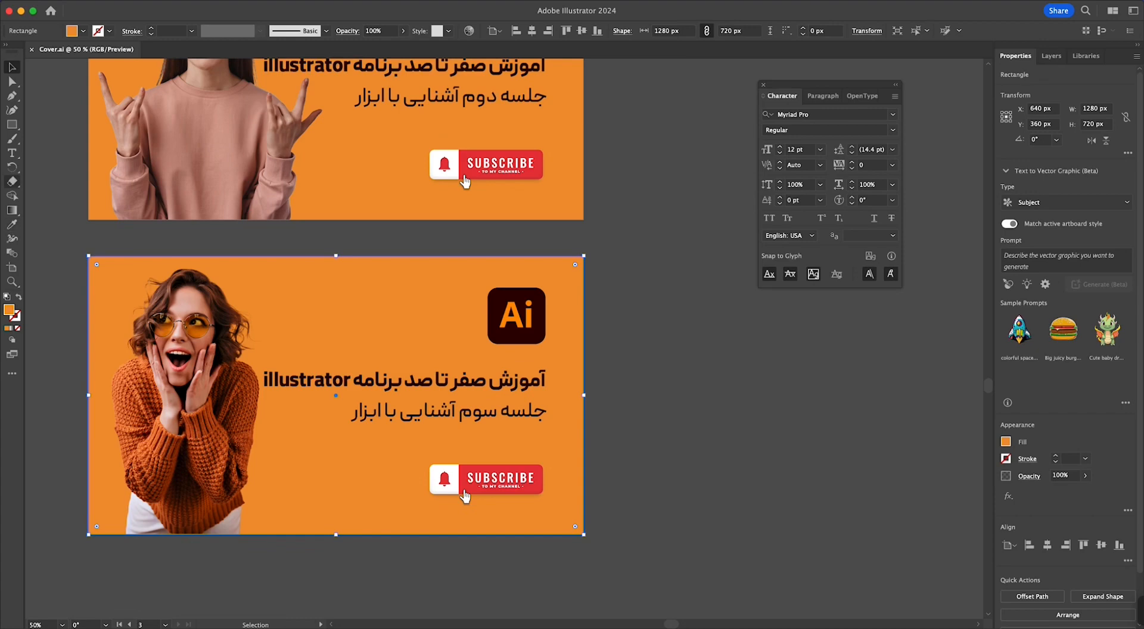
{"action": "key", "text": "shift+e"}
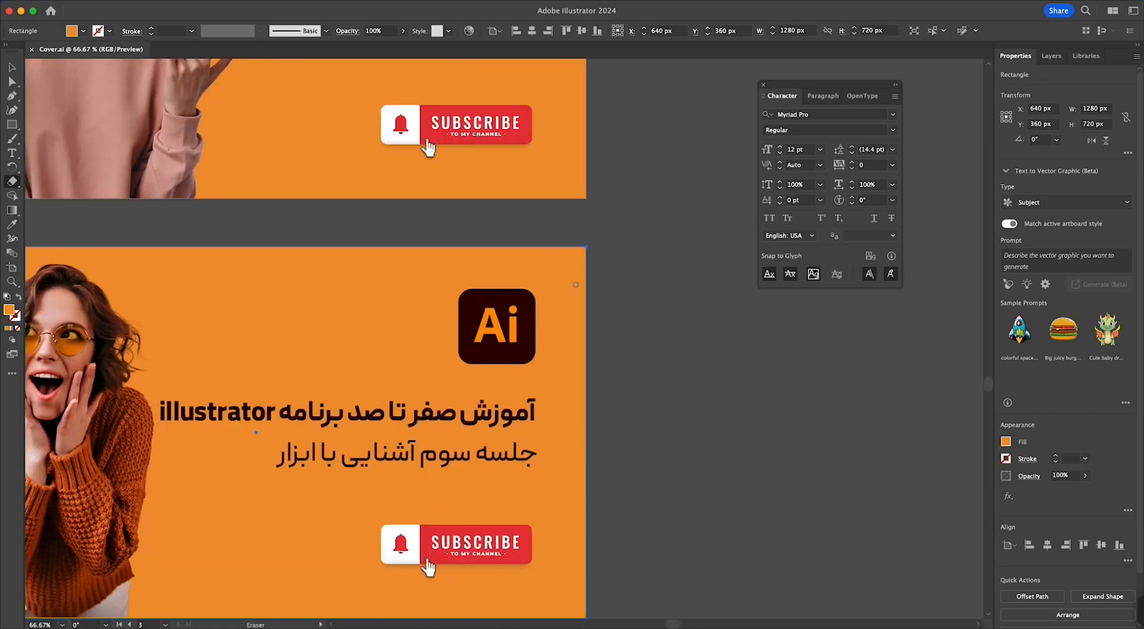
{"action": "scroll", "coordinate": [567, 284], "scroll_direction": "up", "scroll_amount": 4}
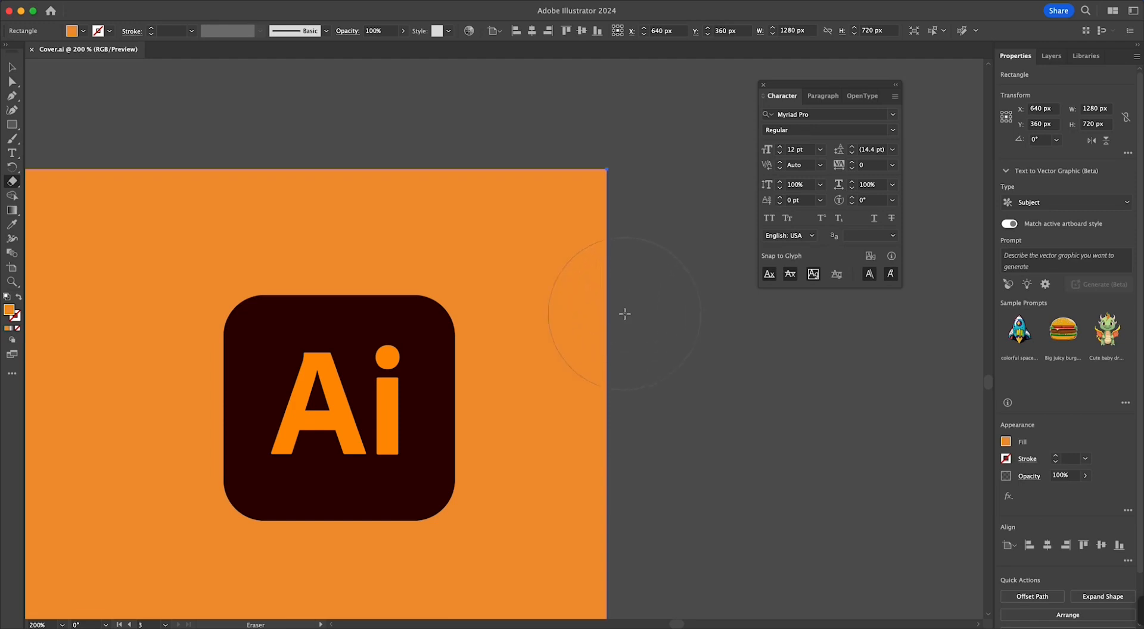
{"action": "left_click_drag", "start_coordinate": [614, 427], "coordinate": [614, 222]}
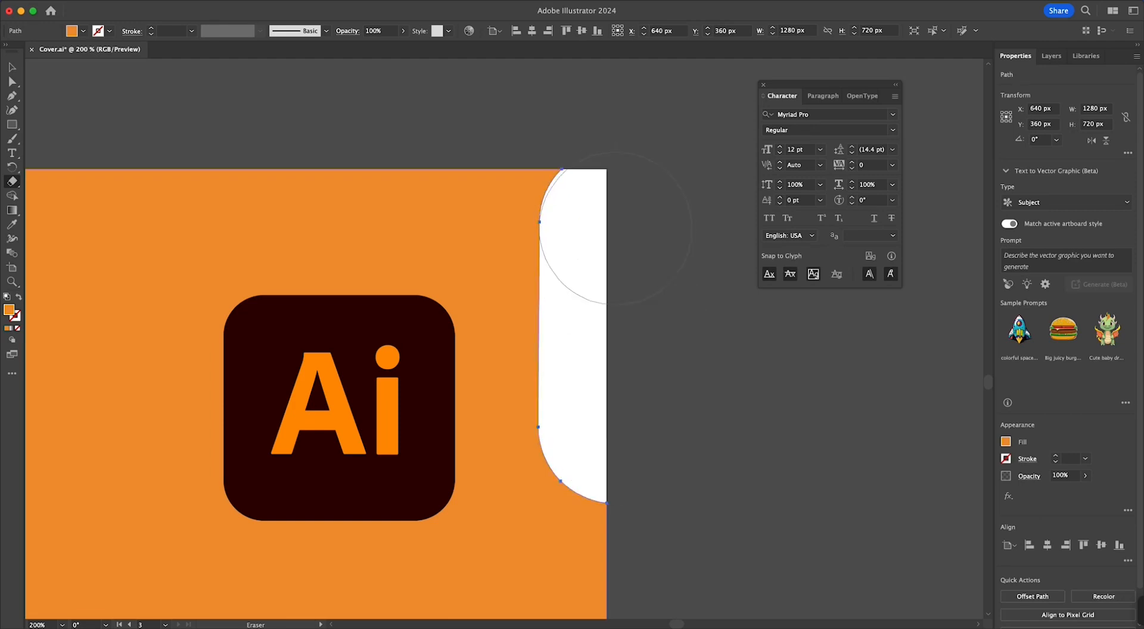
{"action": "key", "text": "super+z"}
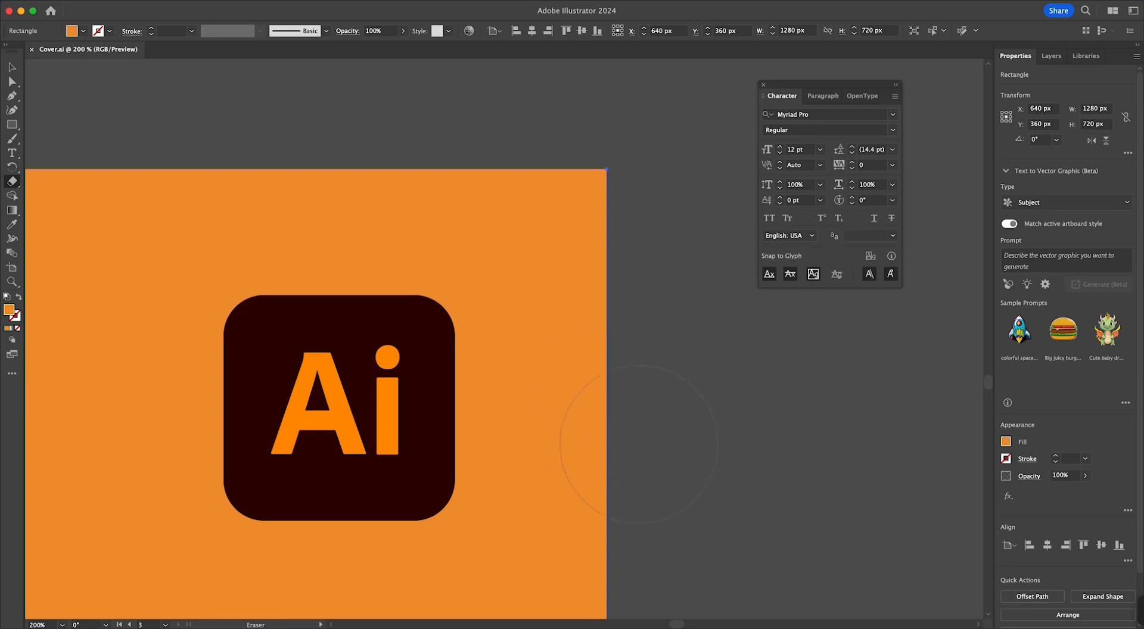
{"action": "mouse_move", "coordinate": [603, 212]}
{"action": "left_mouse_down"}
{"action": "mouse_move", "coordinate": [632, 148]}
{"action": "mouse_move", "coordinate": [550, 202]}
{"action": "mouse_move", "coordinate": [553, 266]}
{"action": "mouse_move", "coordinate": [629, 322]}
{"action": "mouse_move", "coordinate": [631, 401]}
{"action": "mouse_move", "coordinate": [519, 454]}
{"action": "left_mouse_up"}
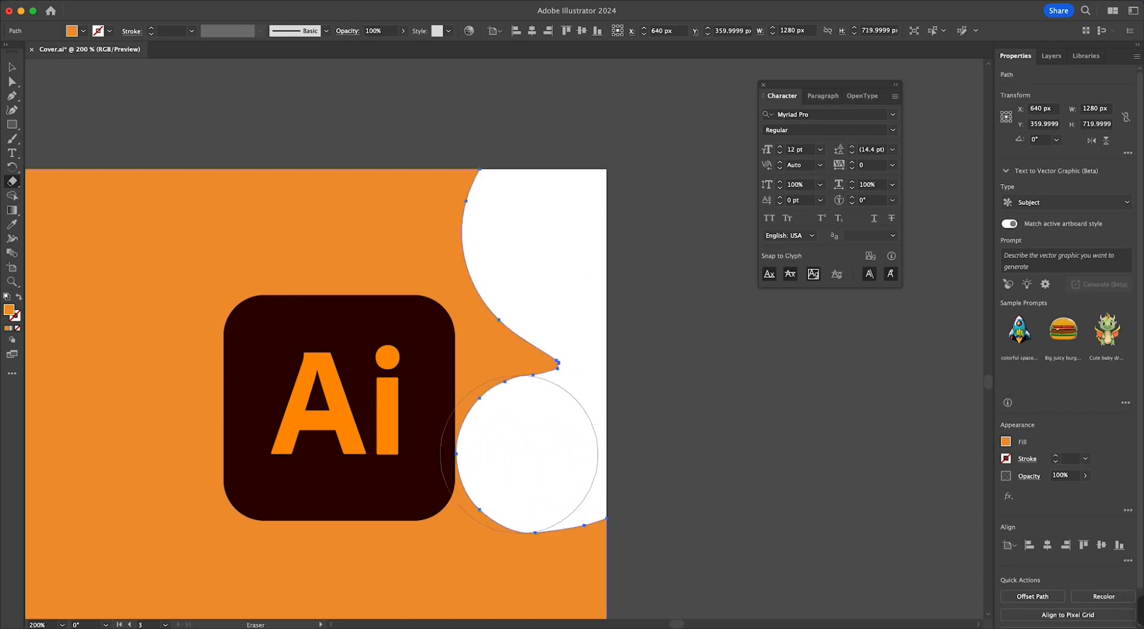
{"action": "key", "text": "super+z"}
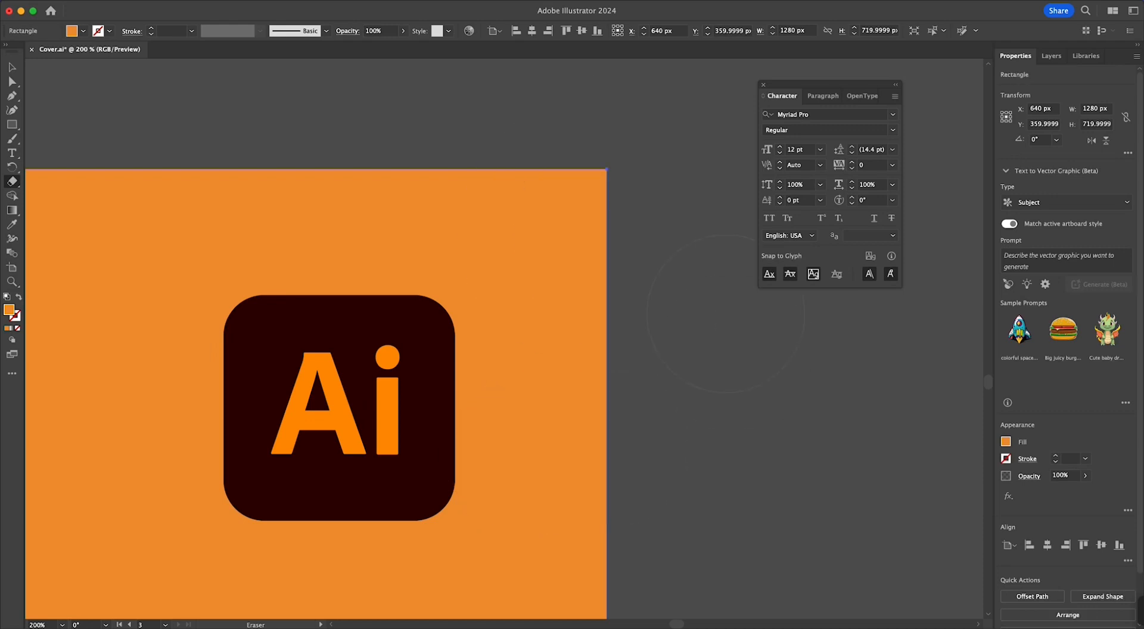
Move the Ai logo on the third cover horizontally toward the woman, to about X 817 px, Y 149 px.
{"action": "key", "text": "v"}
{"action": "scroll", "coordinate": [641, 260], "scroll_direction": "down", "scroll_amount": 4}
{"action": "scroll", "coordinate": [641, 260], "scroll_direction": "down", "scroll_amount": 2}
{"action": "scroll", "coordinate": [525, 405], "scroll_direction": "down", "scroll_amount": 2}
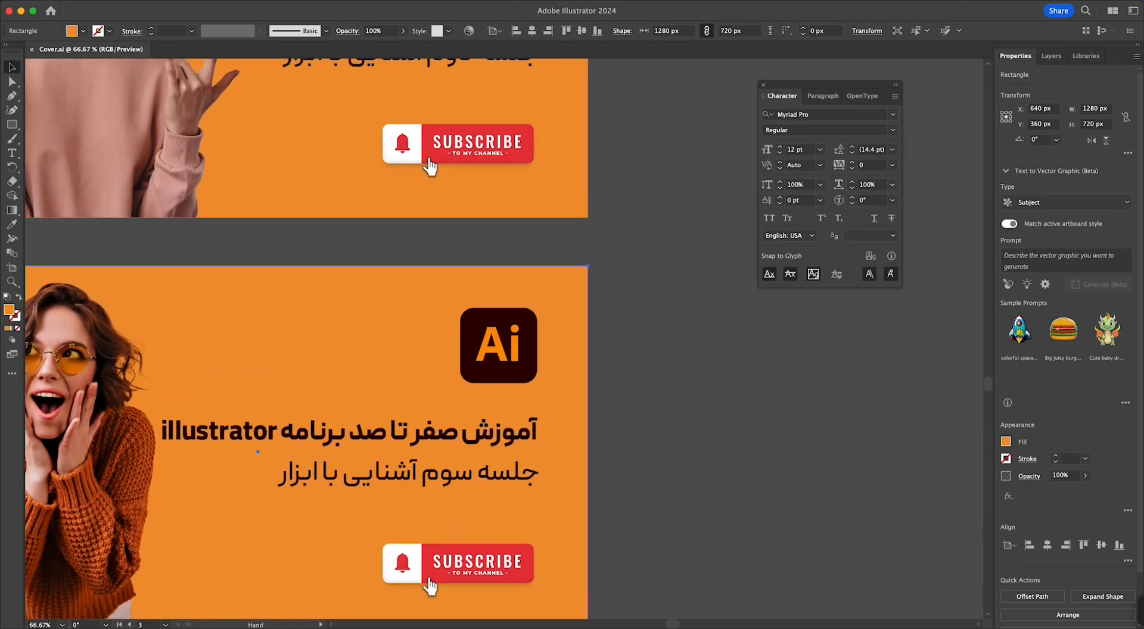
{"action": "scroll", "coordinate": [525, 406], "scroll_direction": "up", "scroll_amount": 1}
{"action": "left_click_drag", "start_coordinate": [497, 362], "coordinate": [347, 359]}
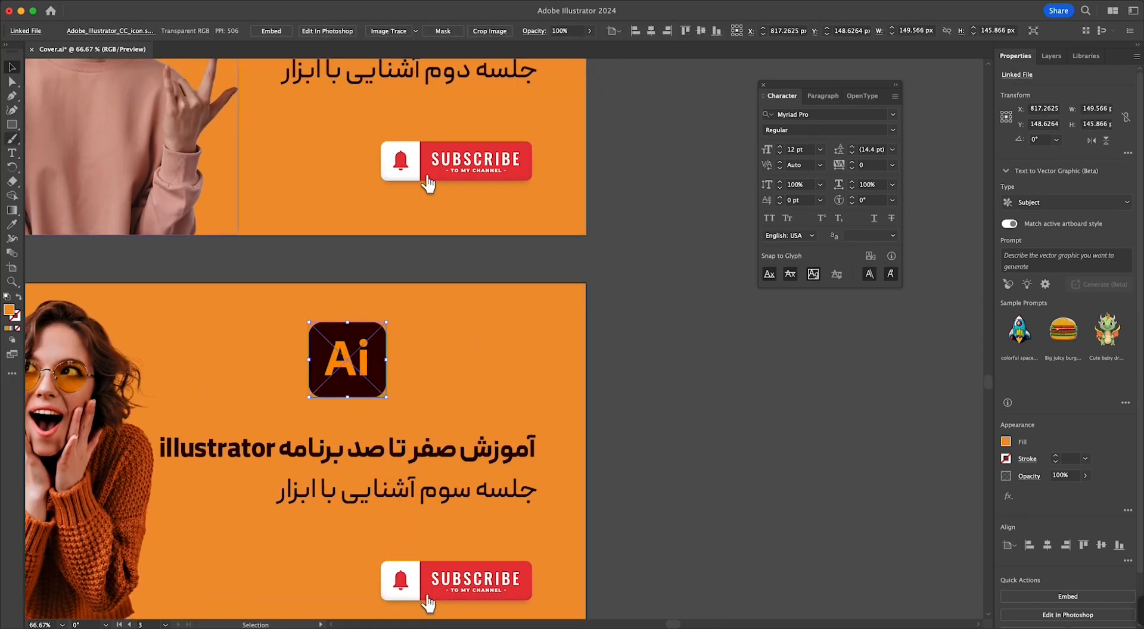
Select the third cover's orange background and erase a horizontal strip from its right edge toward the Ai logo.
{"action": "left_click", "coordinate": [11, 181]}
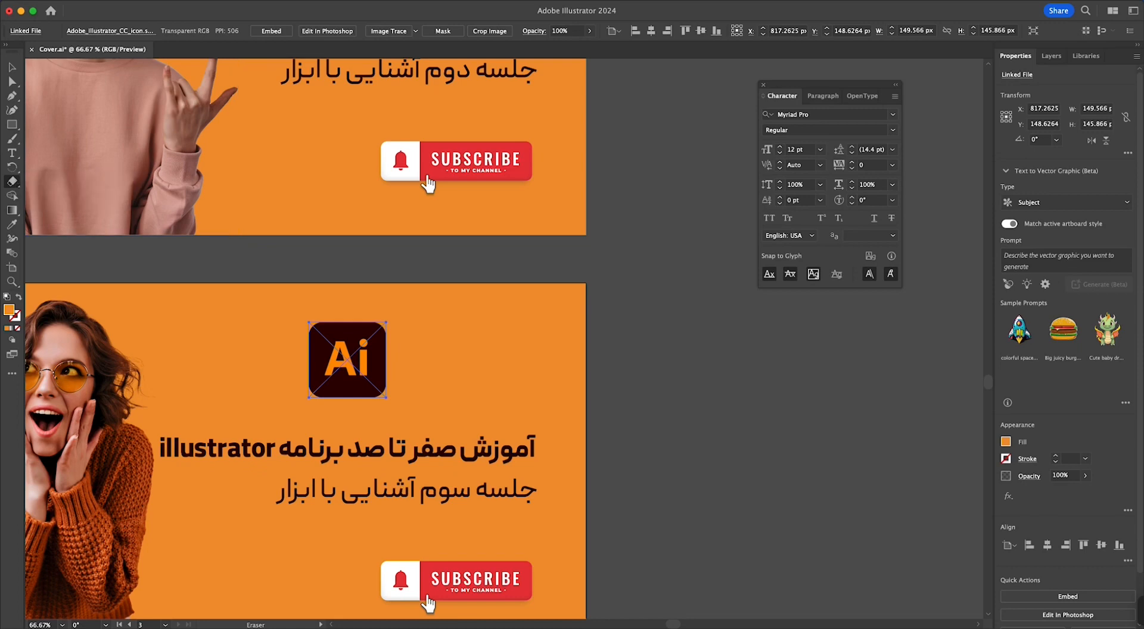
{"action": "key", "text": "v"}
{"action": "left_click", "coordinate": [238, 351]}
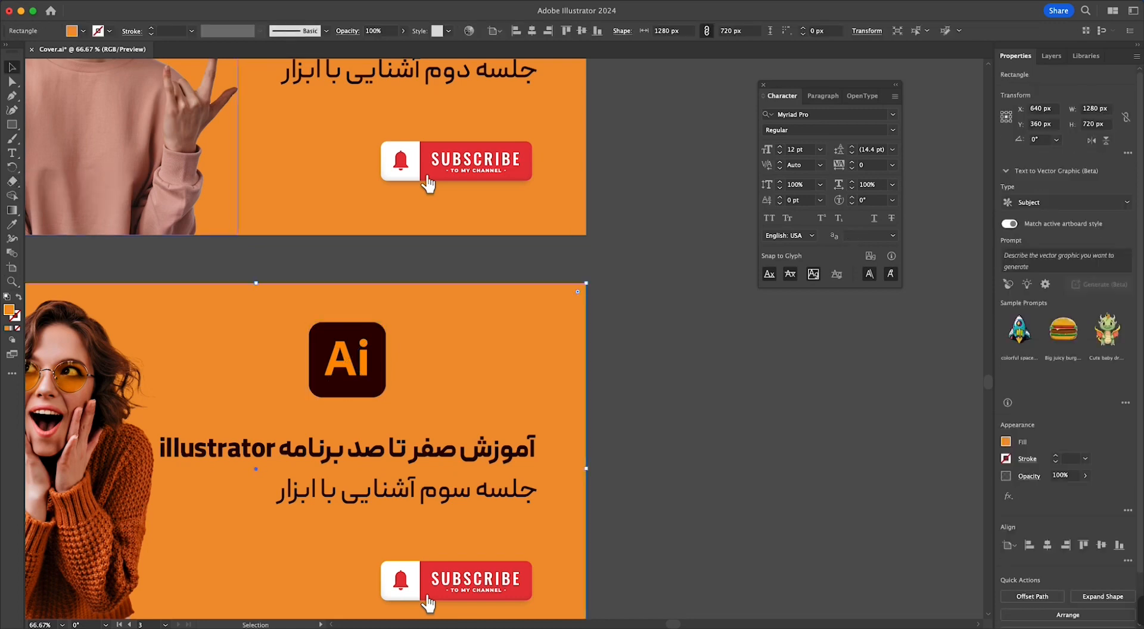
{"action": "key", "text": "shift+e"}
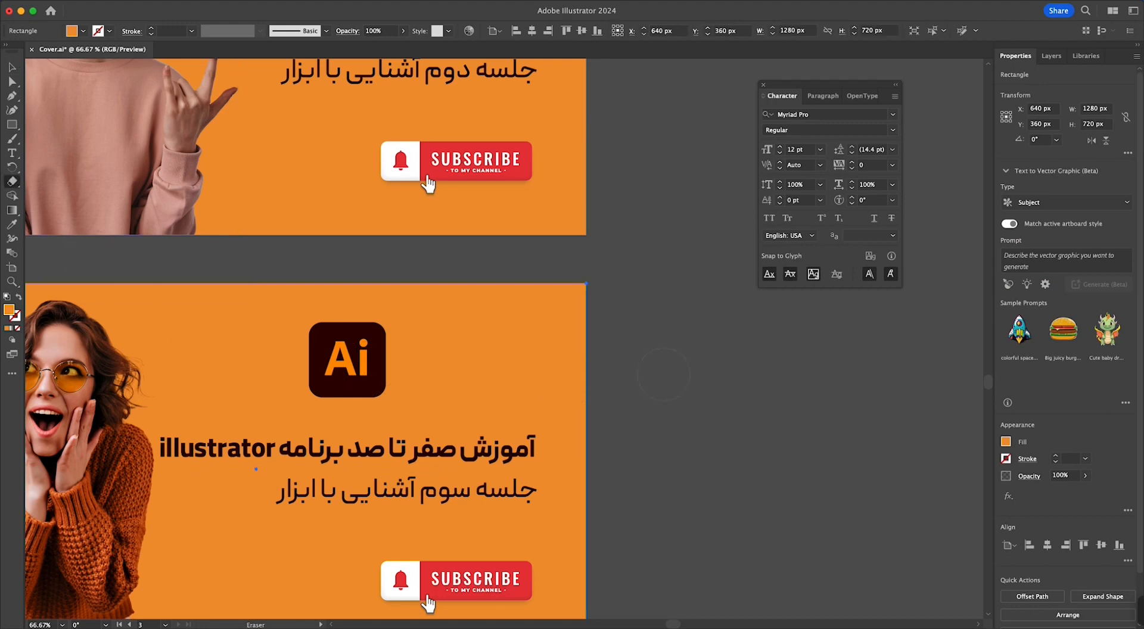
{"action": "mouse_move", "coordinate": [663, 374]}
{"action": "left_mouse_down"}
{"action": "mouse_move", "coordinate": [691, 359]}
{"action": "mouse_move", "coordinate": [464, 365]}
{"action": "left_mouse_up"}
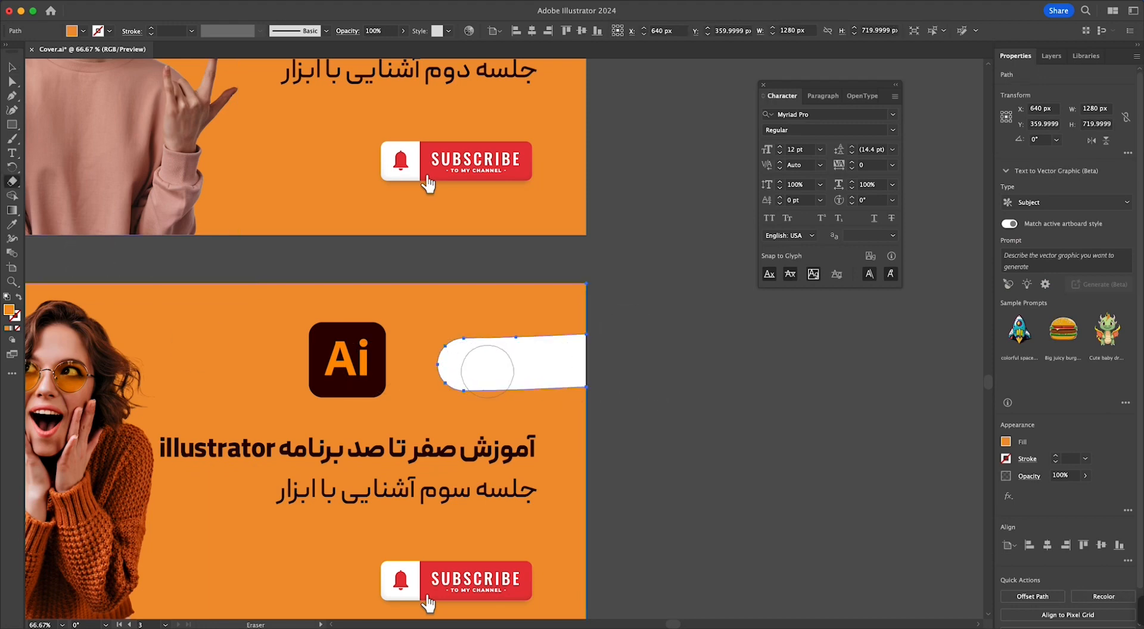
Erase a winding area of the third cover's orange background from its bottom edge up to beside the woman's sweater.
{"action": "scroll", "coordinate": [488, 370], "scroll_direction": "up", "scroll_amount": 3}
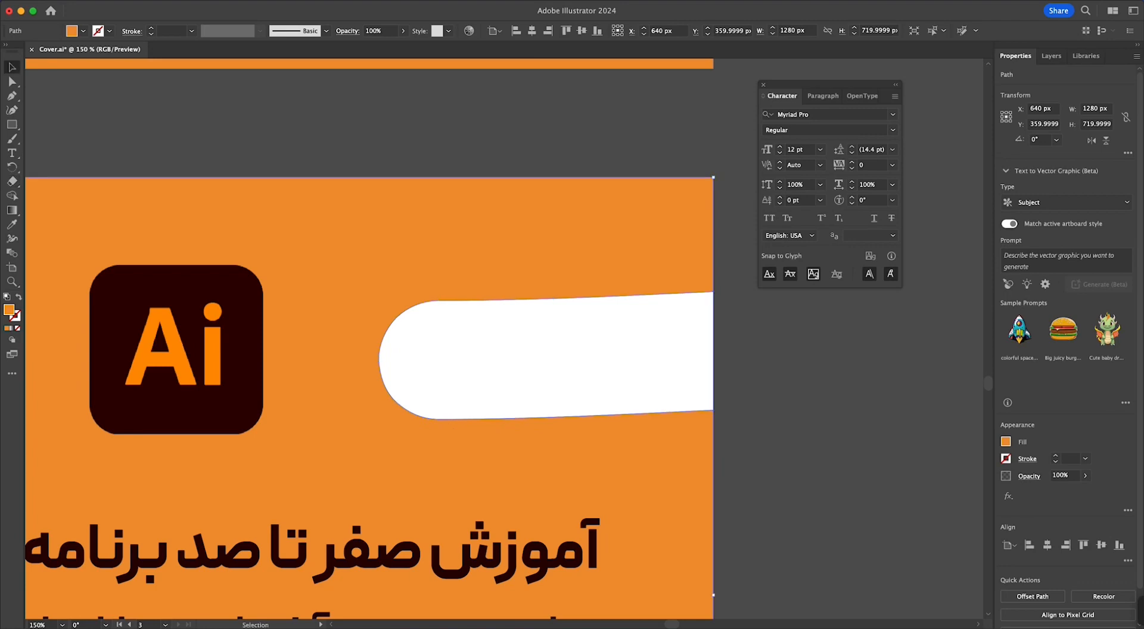
{"action": "left_click_drag", "start_coordinate": [476, 459], "coordinate": [410, 495]}
{"action": "key", "text": "super+z"}
{"action": "key", "text": "space"}
{"action": "scroll", "coordinate": [551, 360], "scroll_direction": "down", "scroll_amount": 2}
{"action": "left_click_drag", "start_coordinate": [551, 360], "coordinate": [569, 245]}
{"action": "left_click_drag", "start_coordinate": [463, 483], "coordinate": [516, 414]}
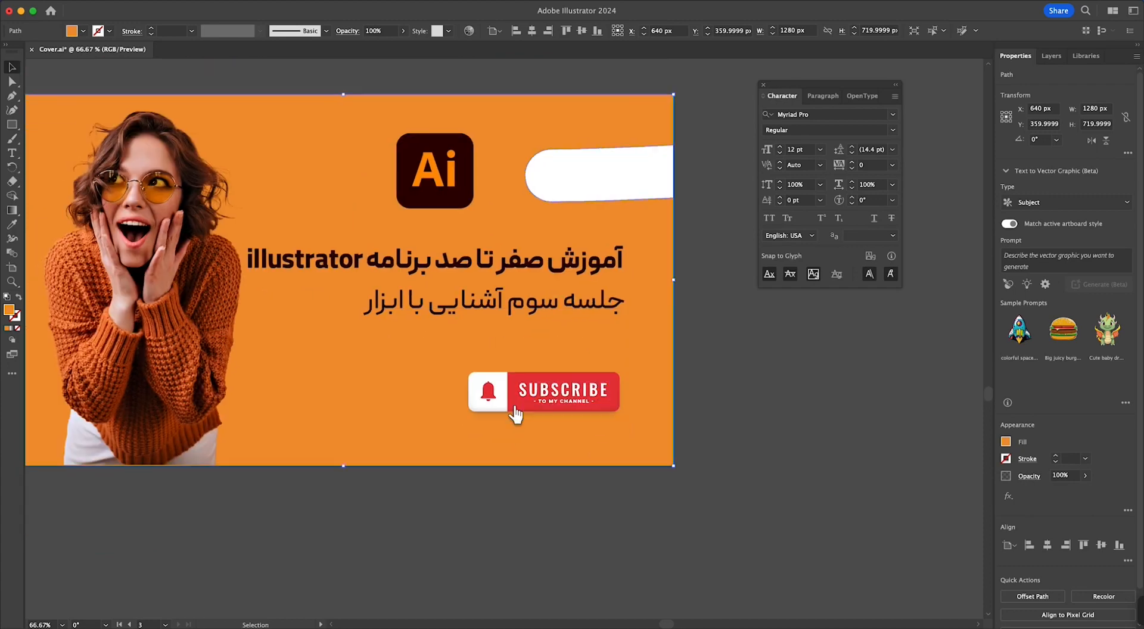
{"action": "left_click", "coordinate": [12, 182]}
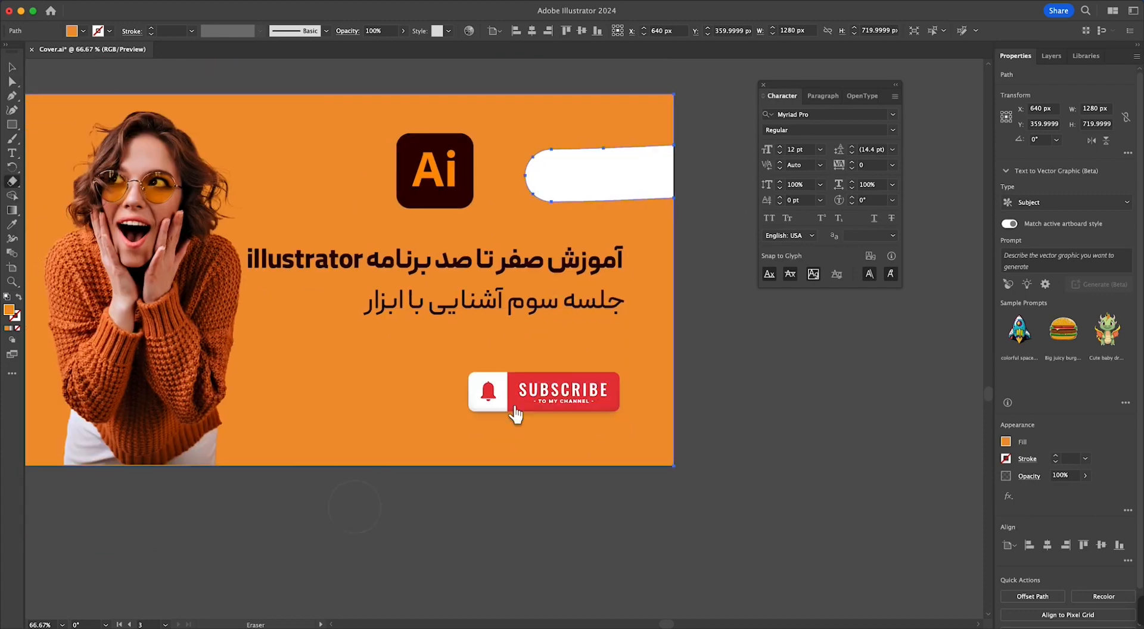
{"action": "mouse_move", "coordinate": [354, 508]}
{"action": "left_mouse_down"}
{"action": "mouse_move", "coordinate": [285, 434]}
{"action": "mouse_move", "coordinate": [262, 333]}
{"action": "mouse_move", "coordinate": [271, 301]}
{"action": "left_mouse_up"}
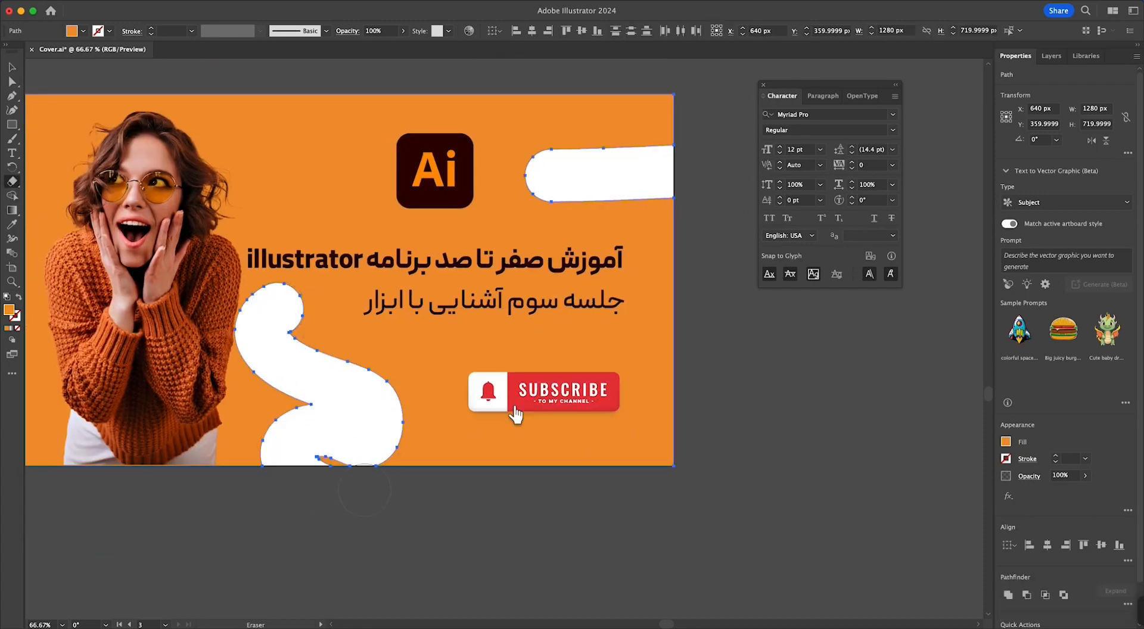
Examine the erased winding shape on the third cover and undo both erasures and the Ai logo's move.
{"action": "scroll", "coordinate": [365, 491], "scroll_direction": "up", "scroll_amount": 1}
{"action": "key", "text": "v"}
{"action": "left_click_drag", "start_coordinate": [310, 337], "coordinate": [463, 382]}
{"action": "scroll", "coordinate": [464, 381], "scroll_direction": "up", "scroll_amount": 2}
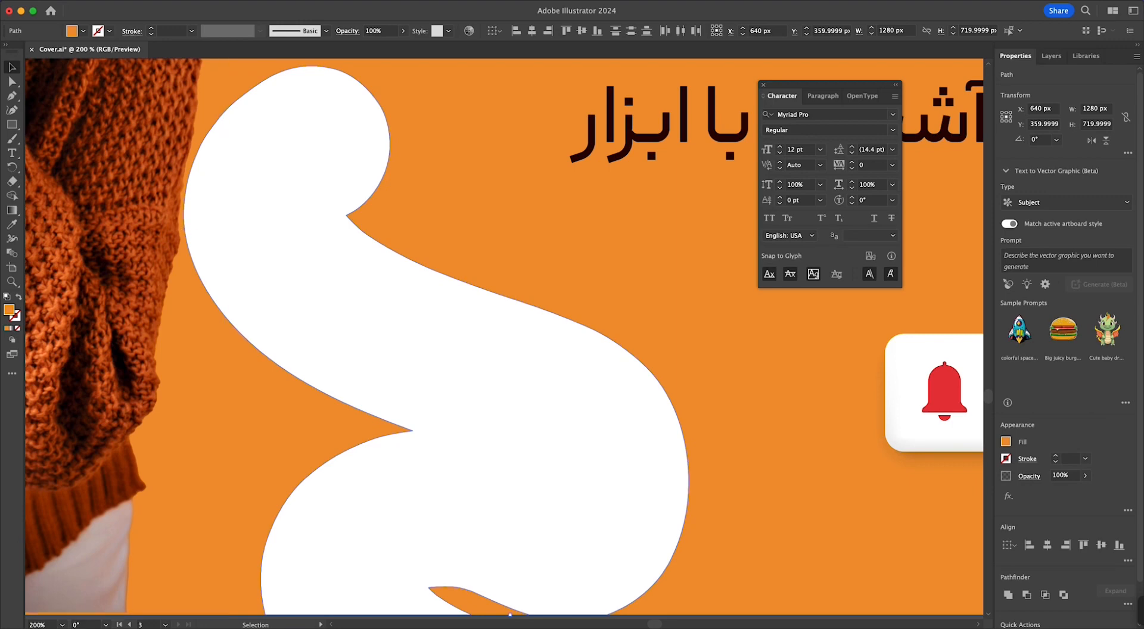
{"action": "scroll", "coordinate": [520, 448], "scroll_direction": "down", "scroll_amount": 4}
{"action": "left_click_drag", "start_coordinate": [519, 448], "coordinate": [527, 410]}
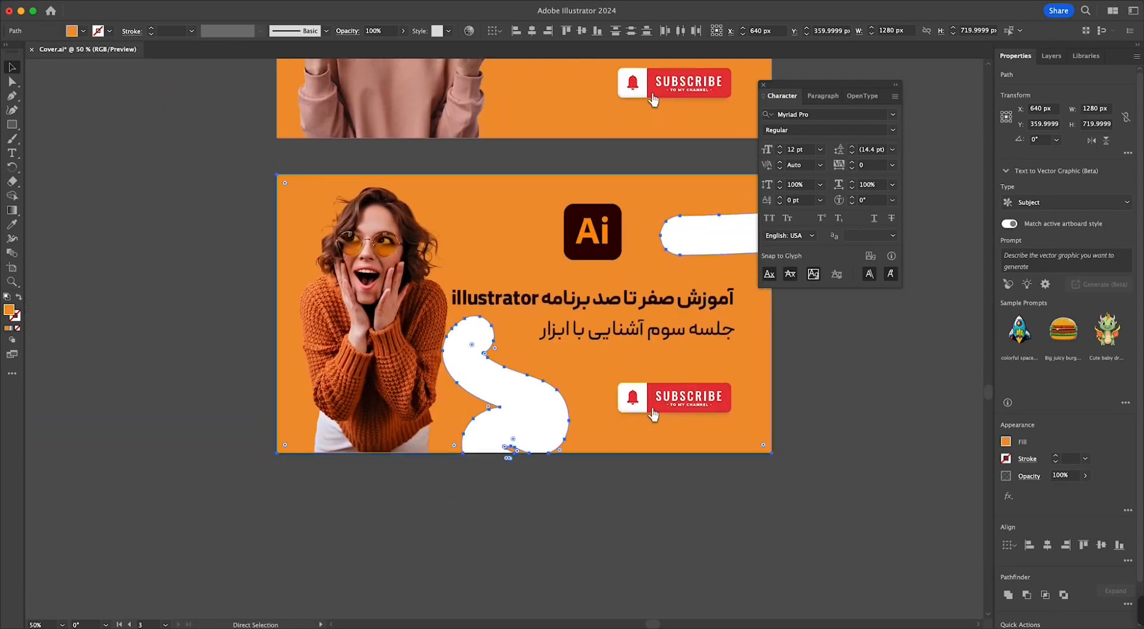
{"action": "key", "text": "super+z"}
{"action": "key", "text": "super+z"}
{"action": "key", "text": "super+z"}
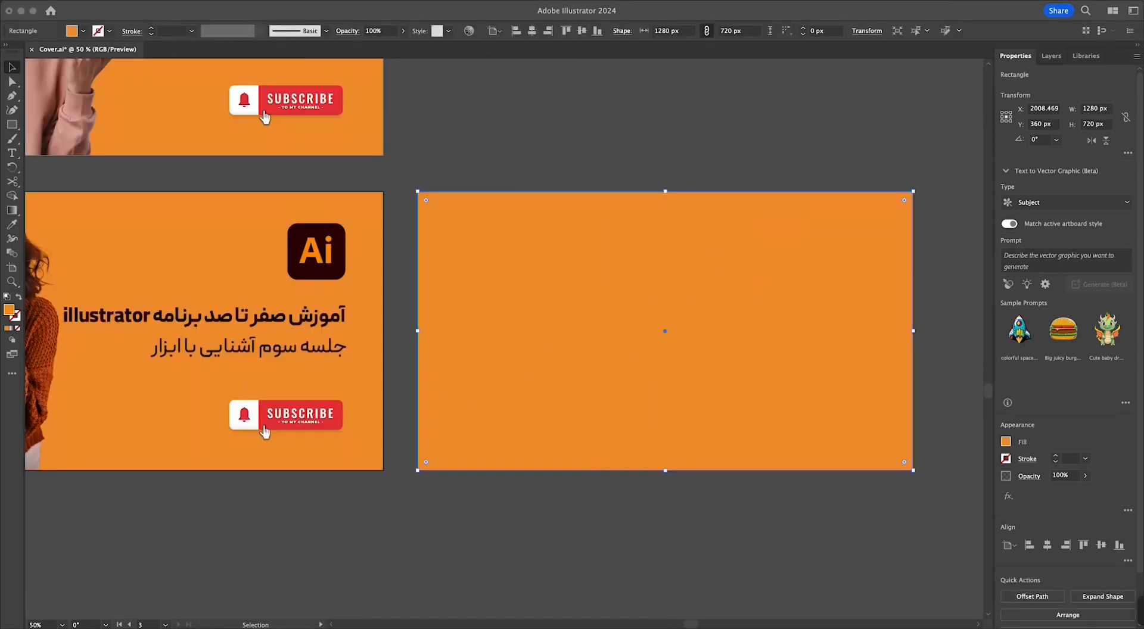
Use Scissors to cut the separate orange rectangle at its upper-right and lower-left corners, and move the lower half to about X 2381, Y 428 px.
{"action": "key", "text": "super+t"}
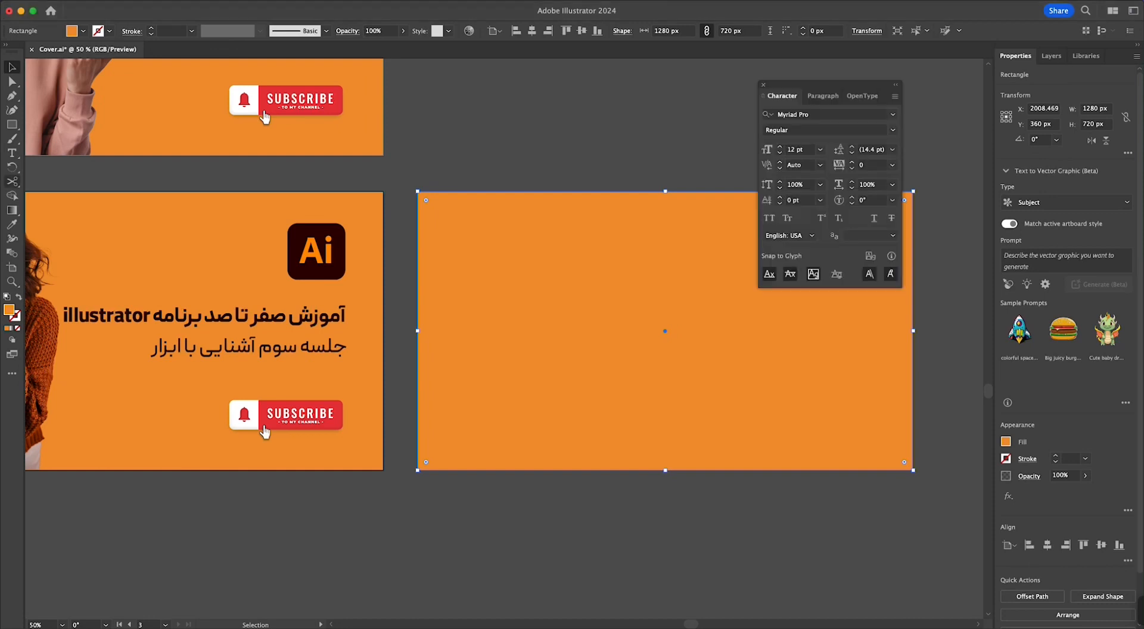
{"action": "left_click", "coordinate": [13, 182]}
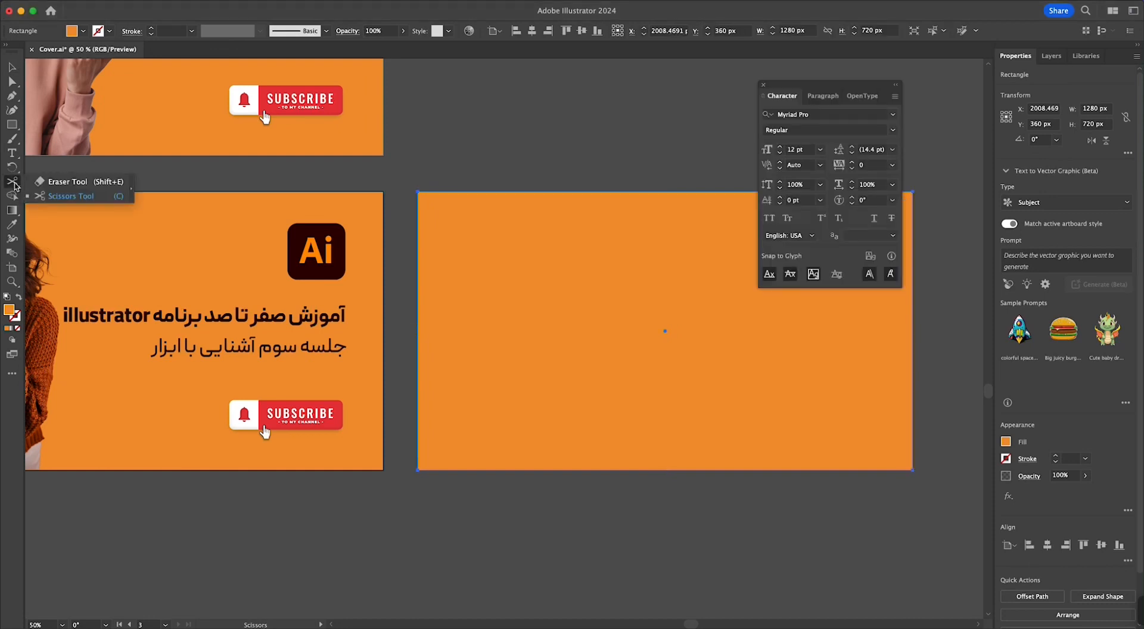
{"action": "left_click", "coordinate": [62, 196]}
{"action": "left_click_drag", "start_coordinate": [749, 328], "coordinate": [548, 344]}
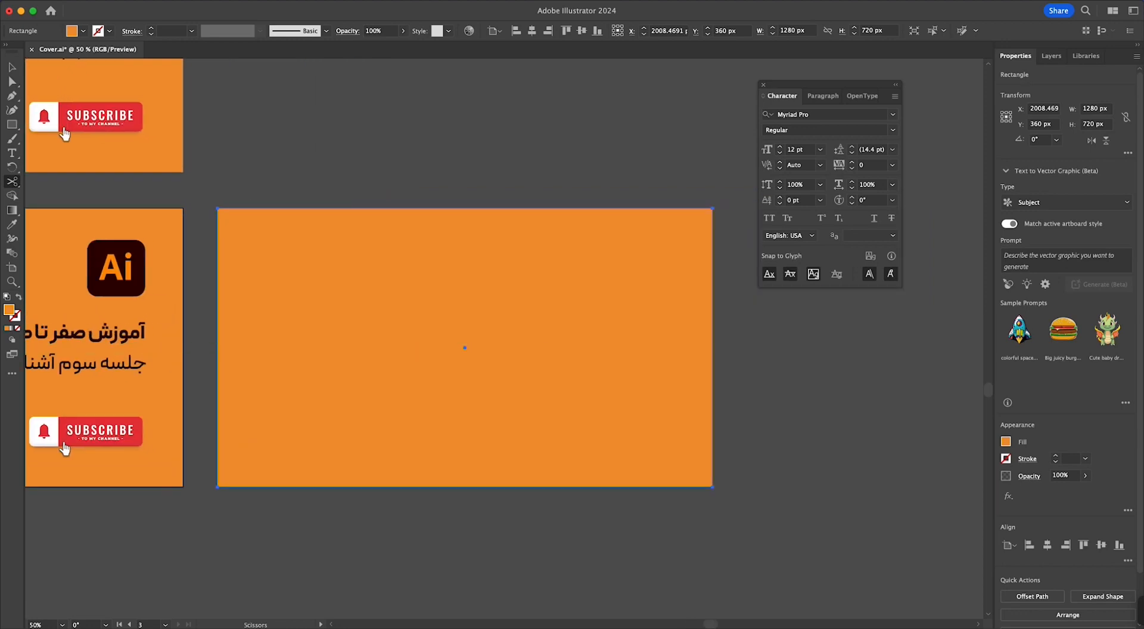
{"action": "scroll", "coordinate": [218, 210], "scroll_direction": "up", "scroll_amount": 6}
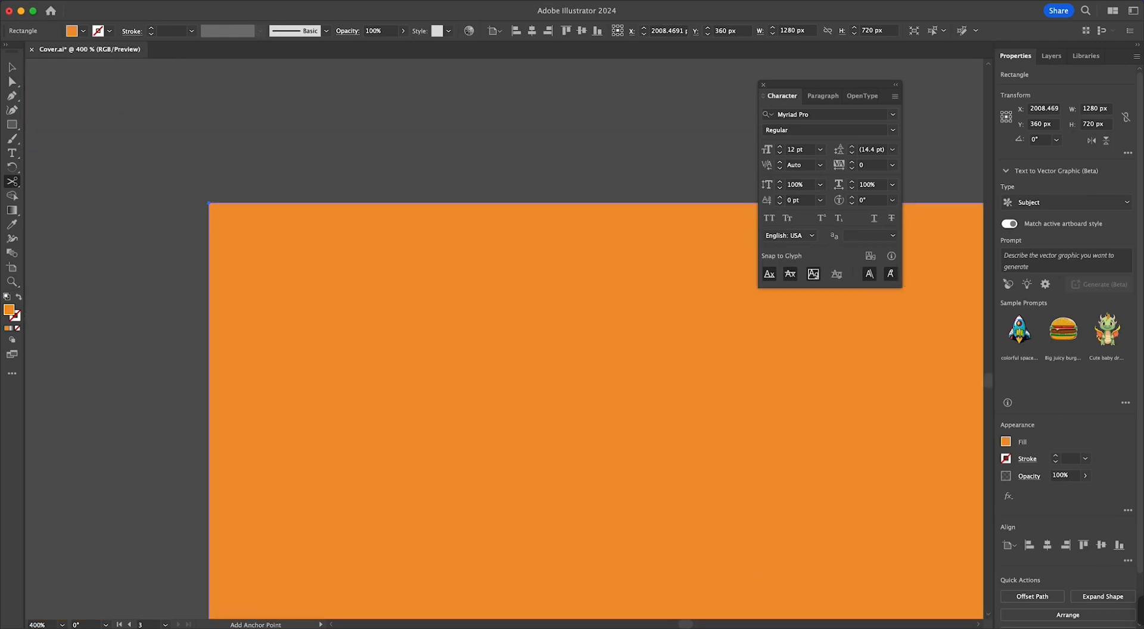
{"action": "scroll", "coordinate": [252, 278], "scroll_direction": "down", "scroll_amount": 6}
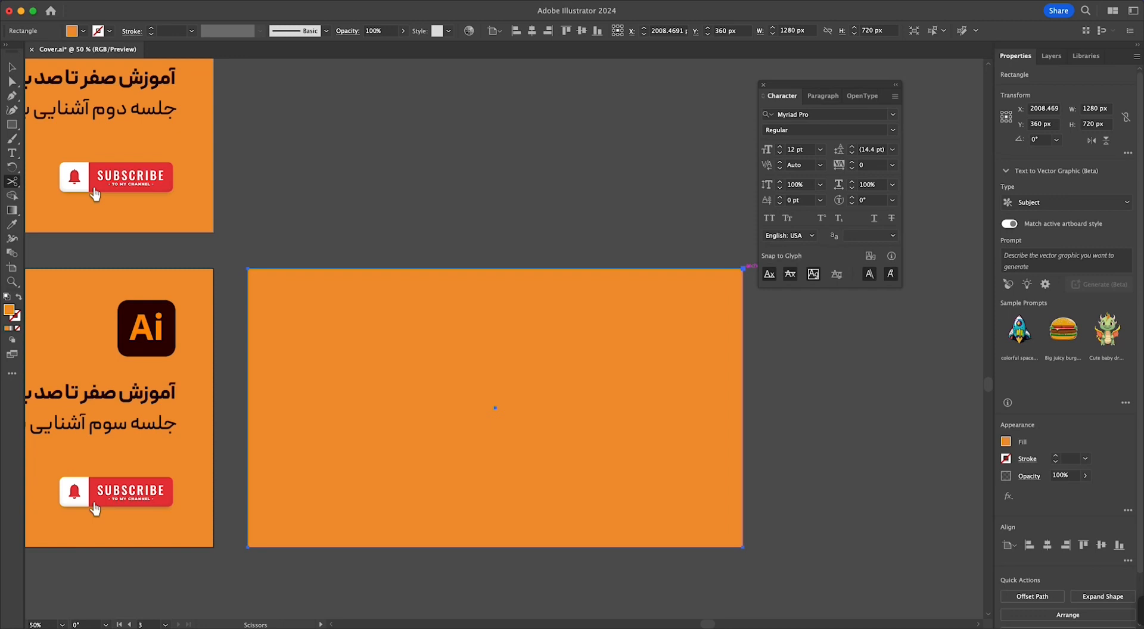
{"action": "left_click", "coordinate": [743, 268]}
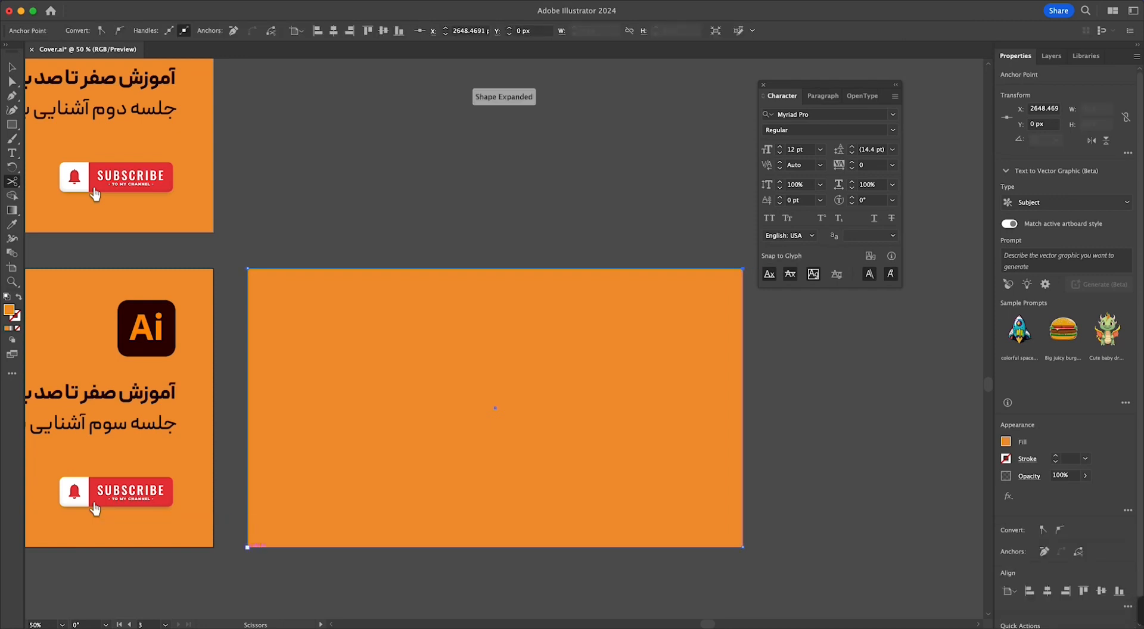
{"action": "left_click", "coordinate": [247, 547]}
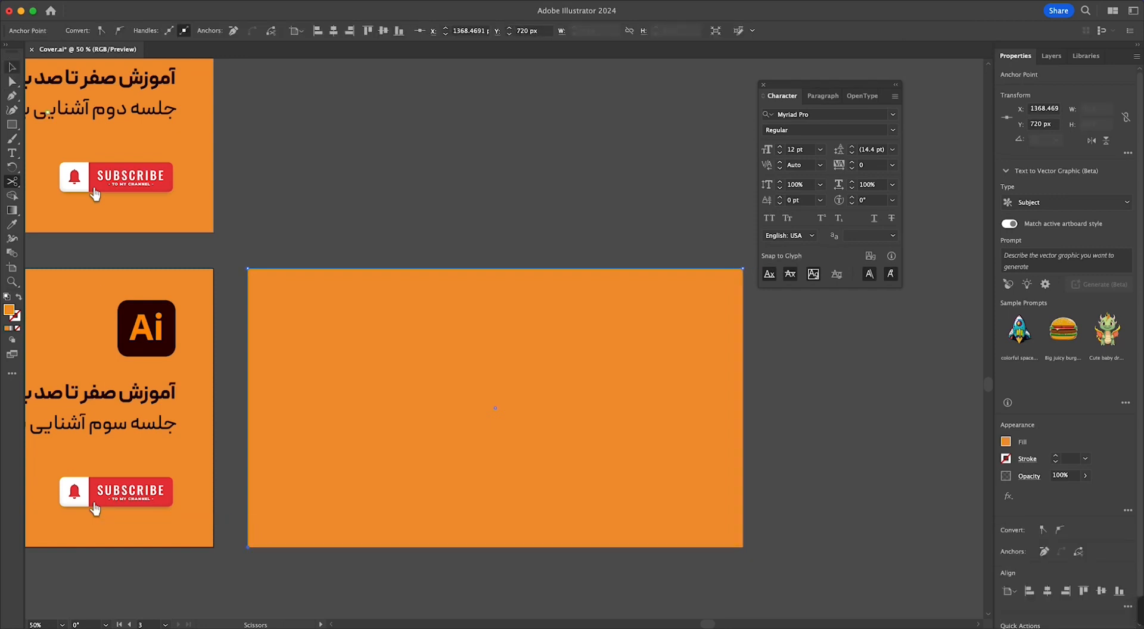
{"action": "left_click", "coordinate": [12, 67]}
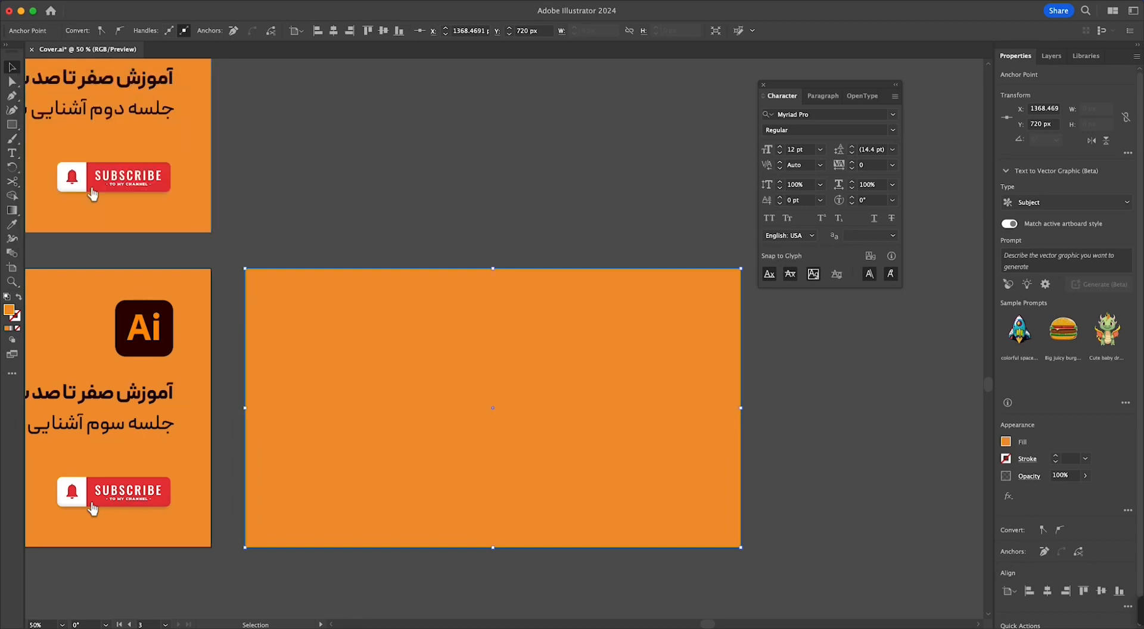
{"action": "left_click_drag", "start_coordinate": [641, 469], "coordinate": [785, 495]}
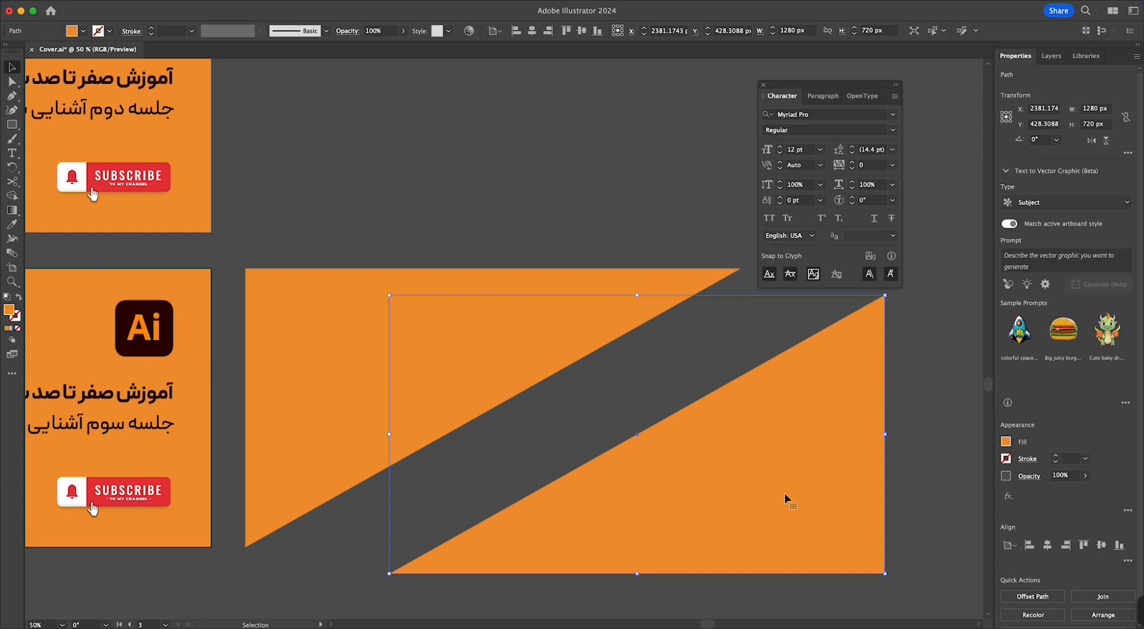
Undo the Scissors cut and the lower half's move on the separate orange rectangle, and clear the selection.
{"action": "key", "text": "super+z"}
{"action": "key", "text": "super+shift+a"}
{"action": "left_click_drag", "start_coordinate": [493, 408], "coordinate": [657, 256]}
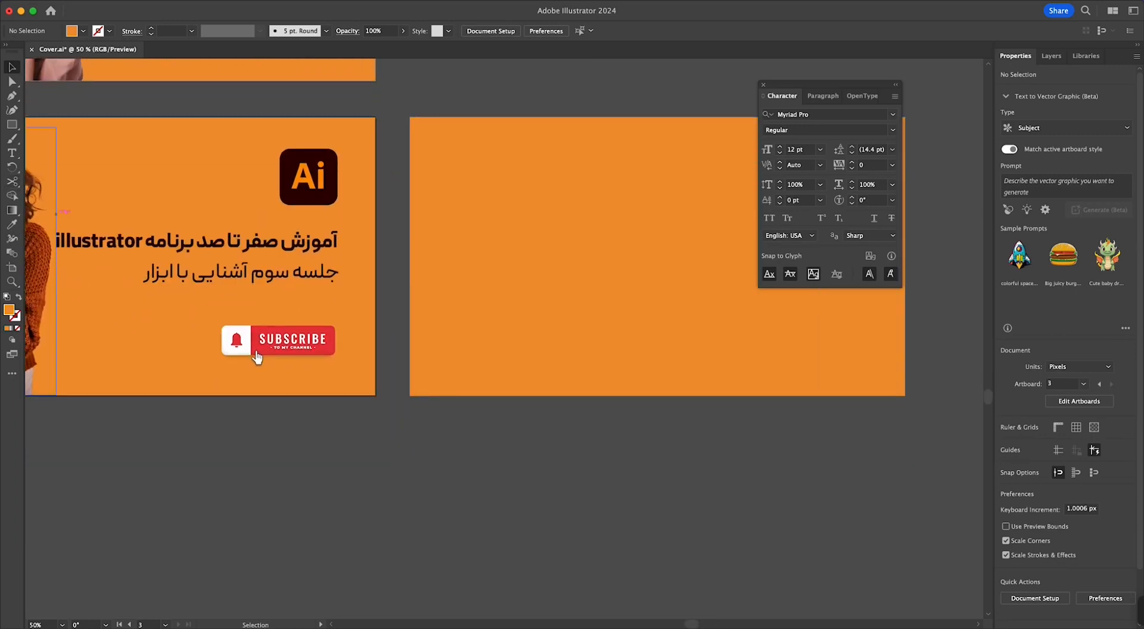
Draw an orange square about 469 px wide in the empty area below the third cover and the separate rectangle.
{"action": "key", "text": "shift+m"}
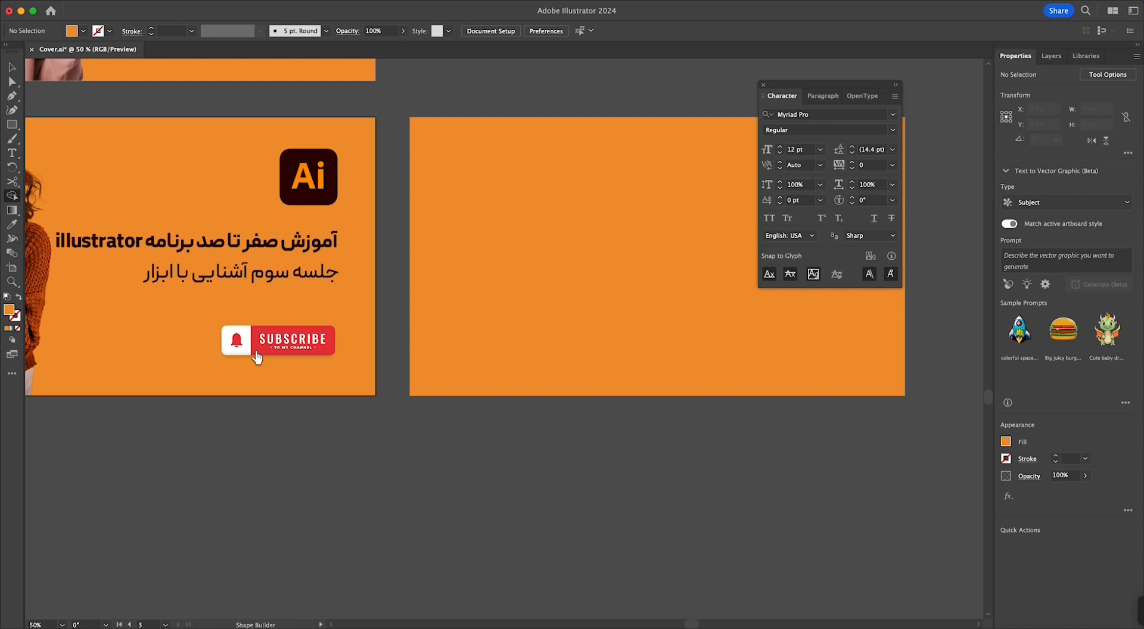
{"action": "key", "text": "m"}
{"action": "scroll", "coordinate": [476, 238], "scroll_direction": "down", "scroll_amount": 6}
{"action": "left_click_drag", "start_coordinate": [442, 314], "coordinate": [514, 425]}
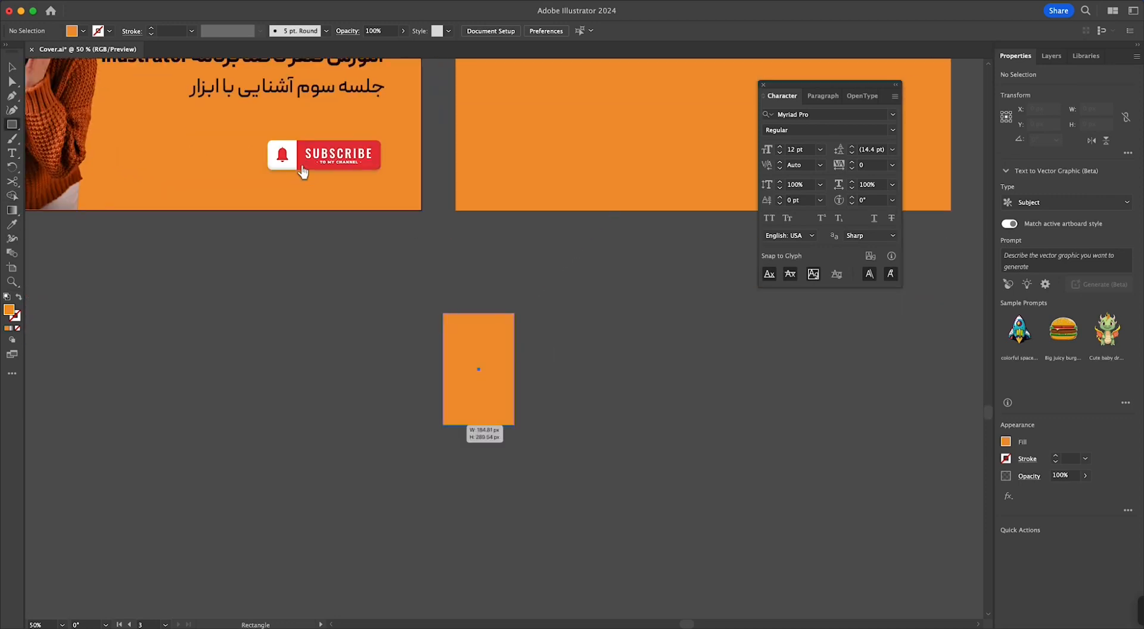
{"action": "mouse_move", "coordinate": [443, 424]}
{"action": "left_mouse_down"}
{"action": "mouse_move", "coordinate": [332, 463]}
{"action": "mouse_move", "coordinate": [333, 494]}
{"action": "left_mouse_up"}
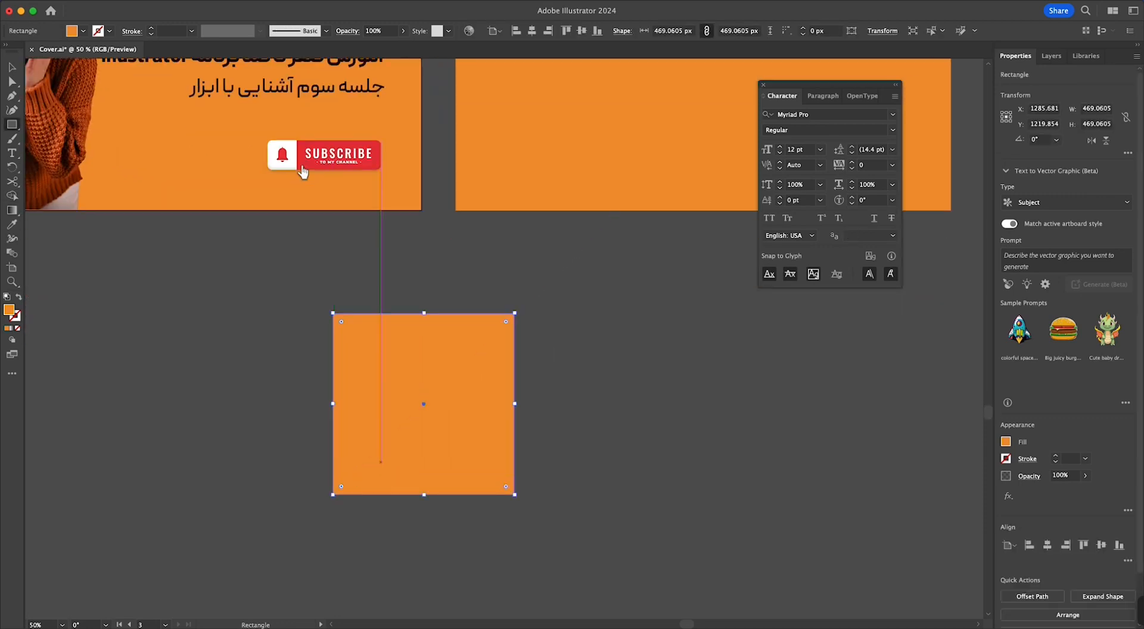
Duplicate the square to about X 1591, Y 1300 px so the two overlap, and fill the copy with CC6633.
{"action": "key", "text": "v"}
{"action": "left_click_drag", "start_coordinate": [437, 427], "coordinate": [555, 459], "text": "alt"}
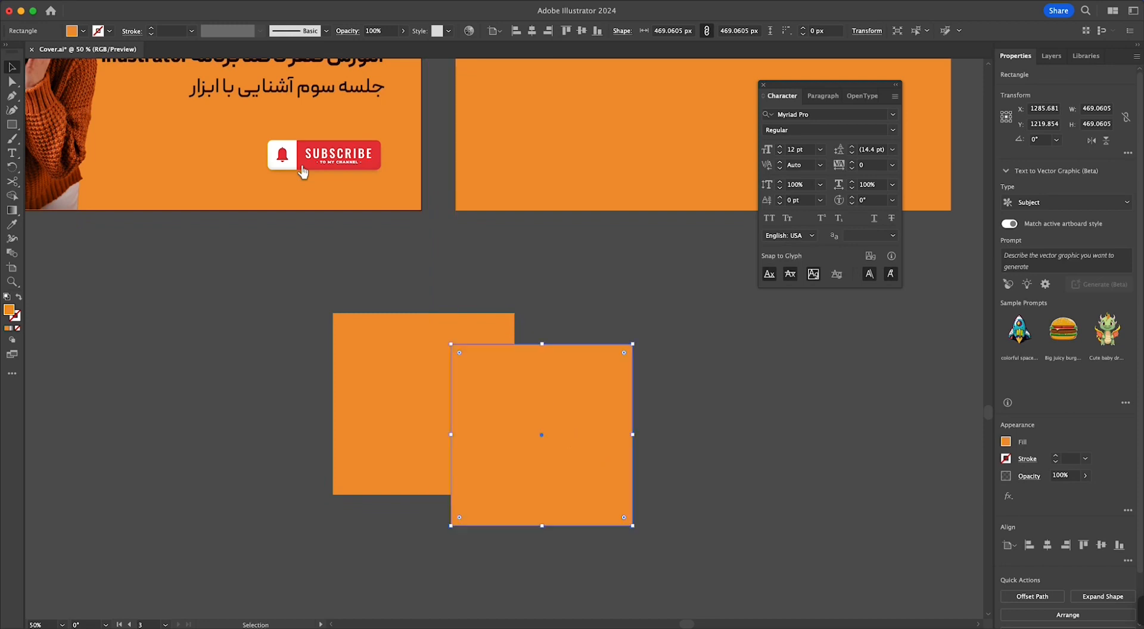
{"action": "double_click", "coordinate": [9, 310]}
{"action": "left_click", "coordinate": [532, 280]}
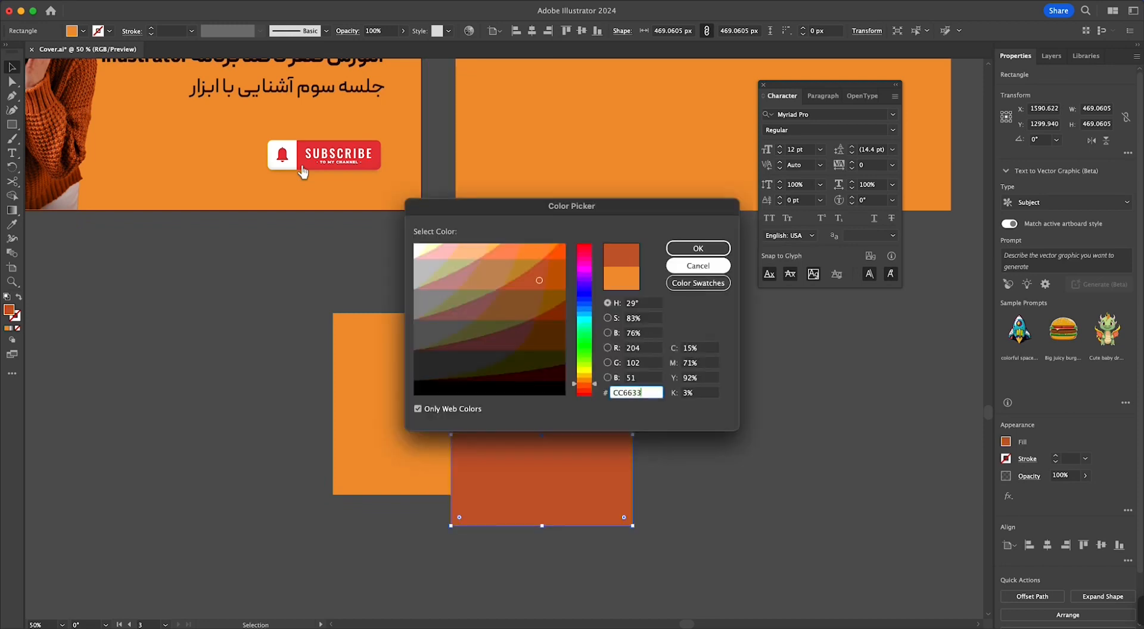
{"action": "left_click", "coordinate": [697, 248]}
{"action": "left_click", "coordinate": [694, 297]}
Make a small square copy about 146 px wide, fill it with 000000, and place it across the two squares' upper overlap.
{"action": "left_click_drag", "start_coordinate": [515, 466], "coordinate": [592, 348]}
{"action": "left_click_drag", "start_coordinate": [709, 407], "coordinate": [647, 345], "text": "alt+shift"}
{"action": "double_click", "coordinate": [9, 310]}
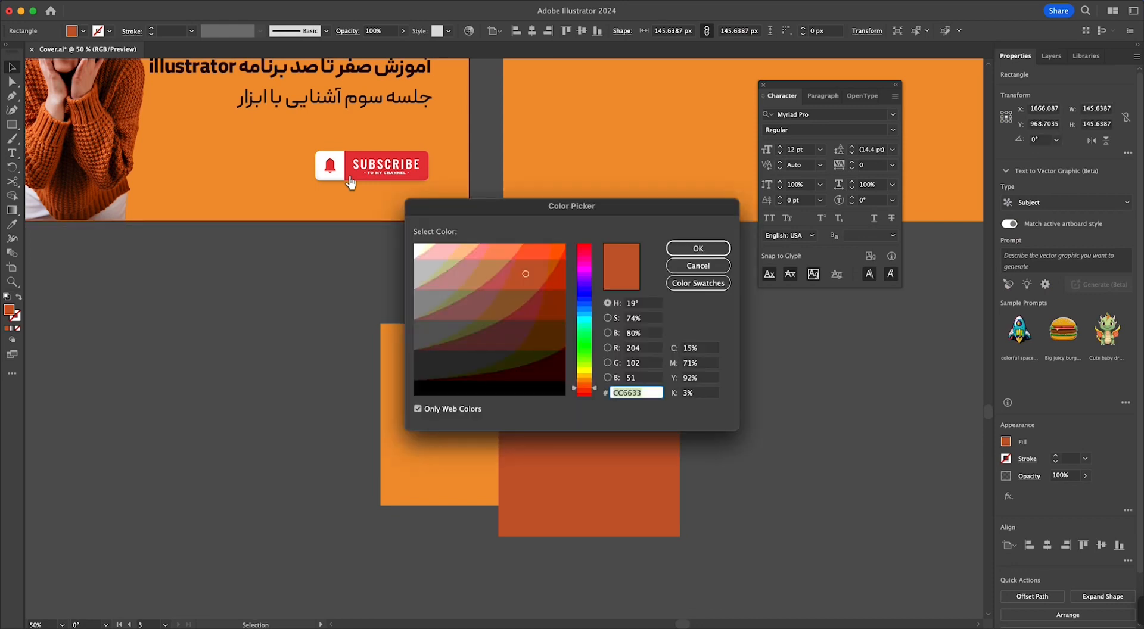
{"action": "type", "text": "000000"}
{"action": "left_click", "coordinate": [698, 248]}
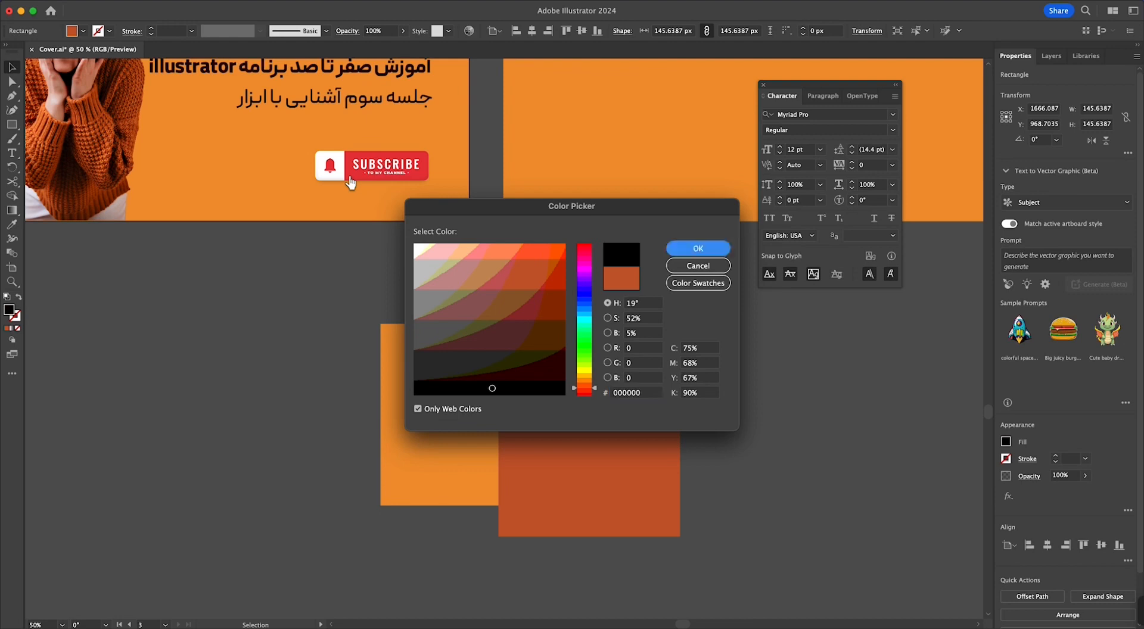
{"action": "left_click_drag", "start_coordinate": [640, 326], "coordinate": [582, 378]}
{"action": "scroll", "coordinate": [560, 287], "scroll_direction": "up", "scroll_amount": 1}
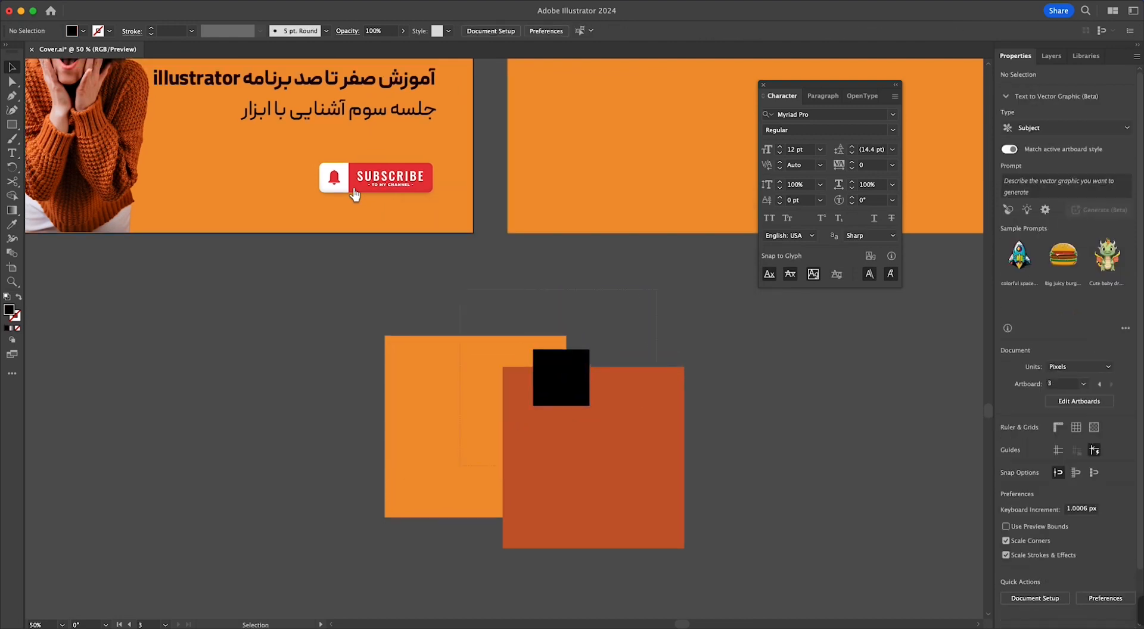
Use Shape Builder on the three squares to turn the orange square's exposed area into a separate black piece.
{"action": "key", "text": "super+a"}
{"action": "key", "text": "shift+m"}
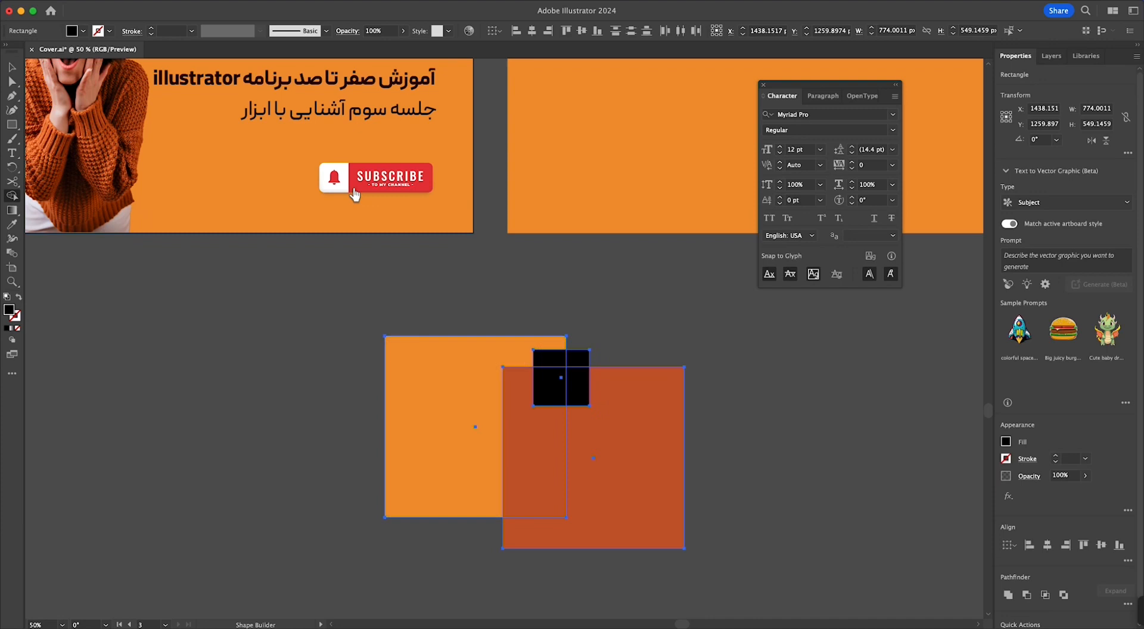
{"action": "left_click", "coordinate": [444, 426]}
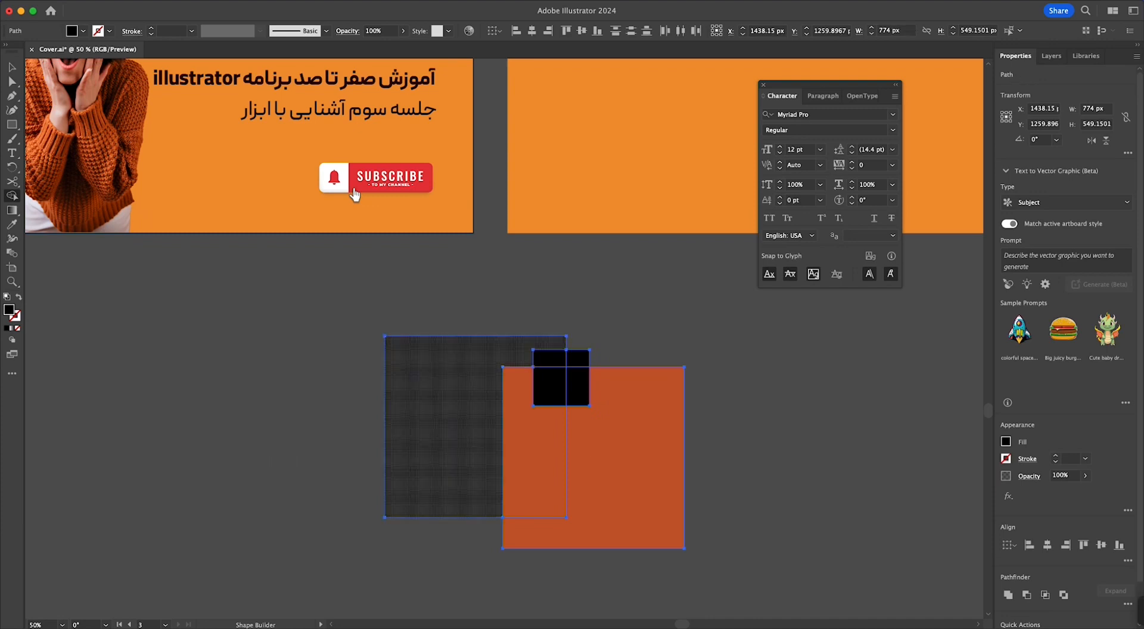
Move the separated black piece away from the other squares to about X 1086, Y 1160 px.
{"action": "key", "text": "v"}
{"action": "left_click", "coordinate": [334, 426]}
{"action": "left_click", "coordinate": [444, 426]}
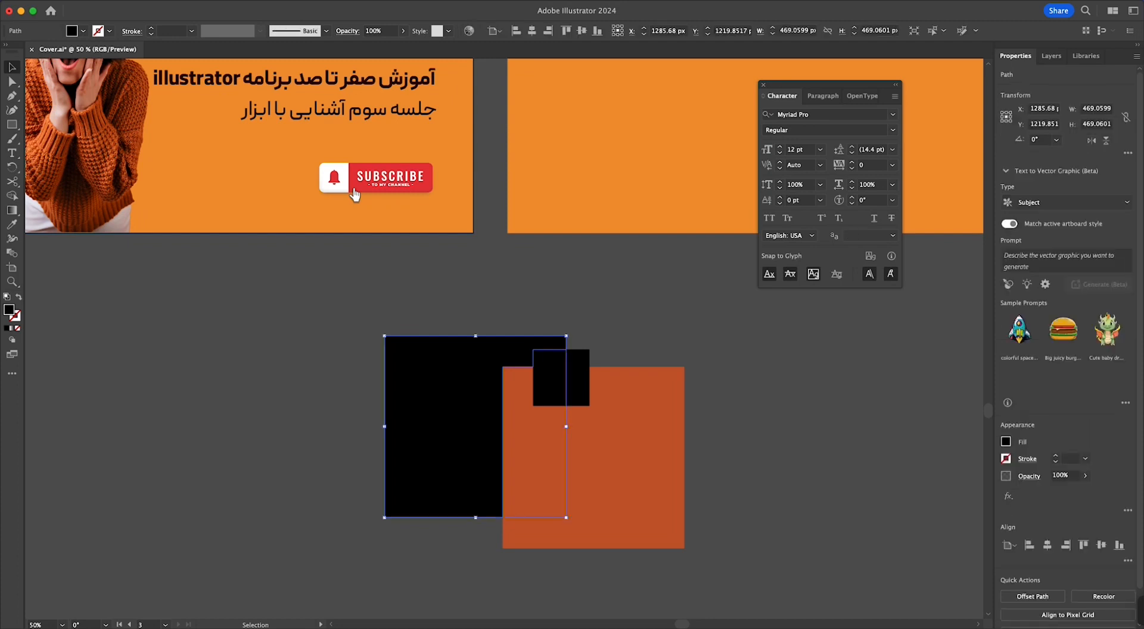
{"action": "left_click_drag", "start_coordinate": [430, 436], "coordinate": [352, 414]}
{"action": "key", "text": "a"}
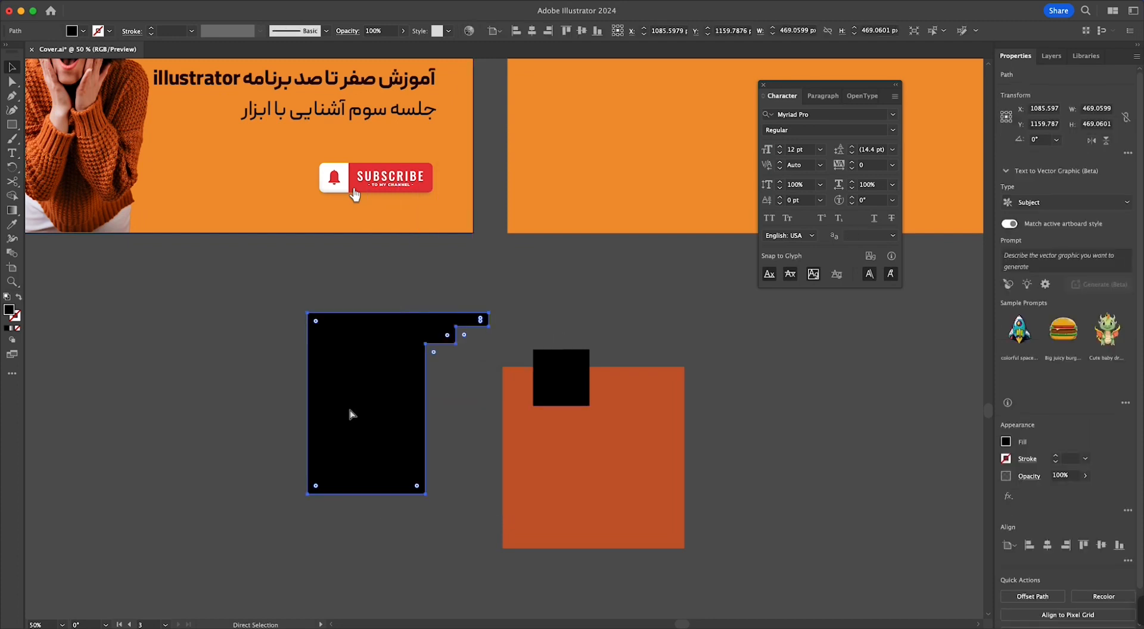
Undo the moves of the separated pieces so they sit together again.
{"action": "key", "text": "super+z"}
{"action": "key", "text": "super+z"}
{"action": "key", "text": "super+z"}
{"action": "key", "text": "super+z"}
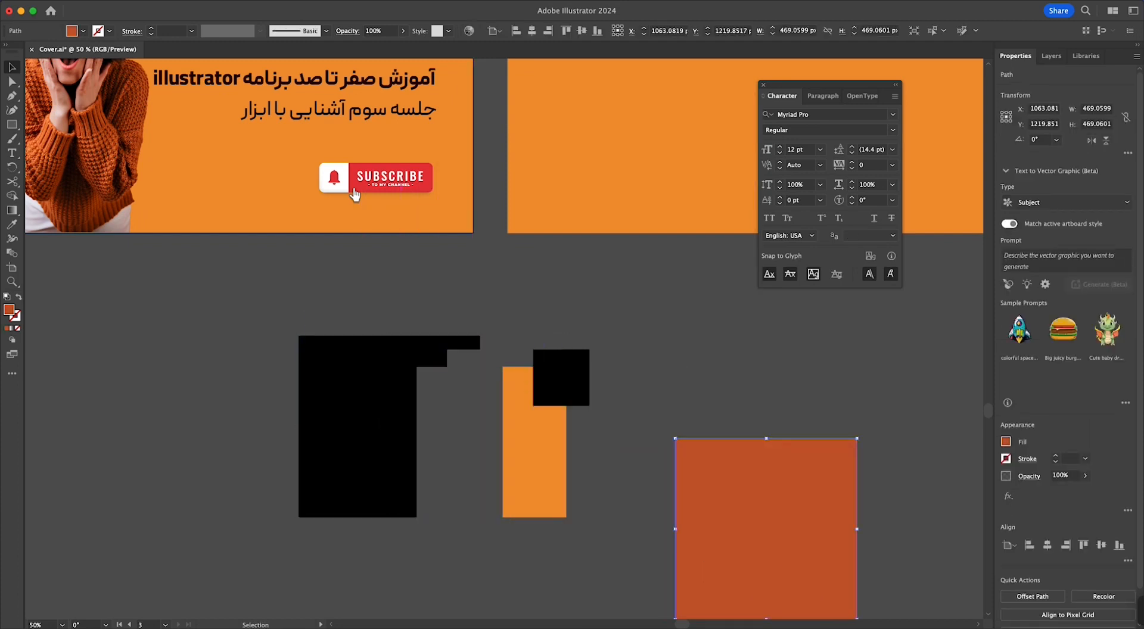
{"action": "key", "text": "super+z"}
{"action": "key", "text": "super+z"}
{"action": "key", "text": "super+z"}
{"action": "key", "text": "super+z"}
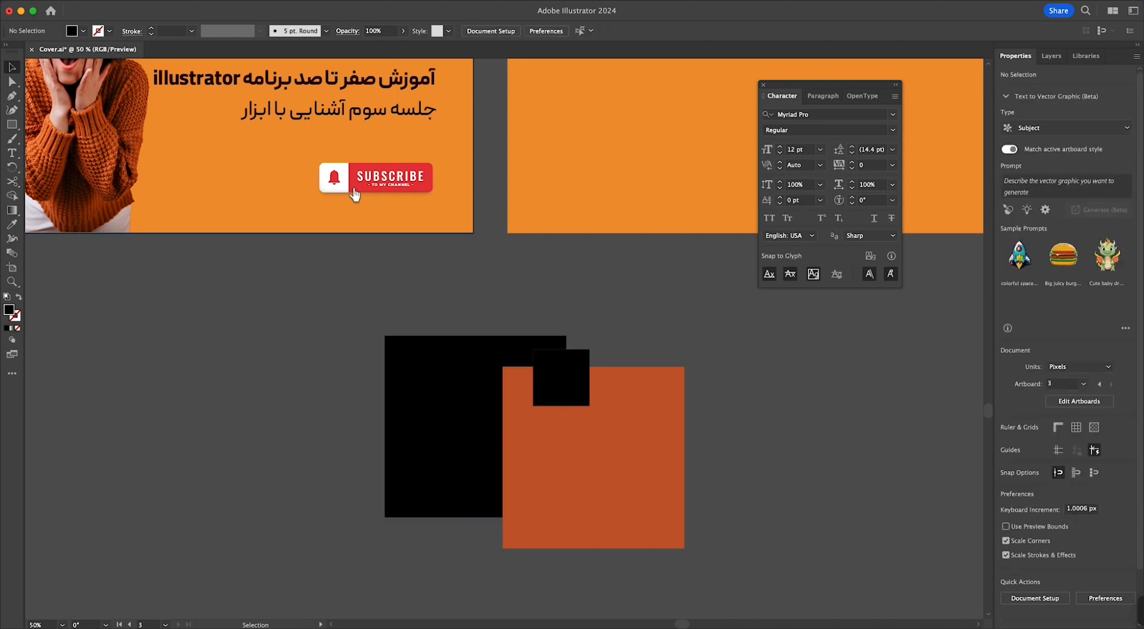
Pull apart the black piece, the dark-orange square and the remaining orange strip to expose the Shape Builder split.
{"action": "left_click_drag", "start_coordinate": [354, 193], "coordinate": [384, 152]}
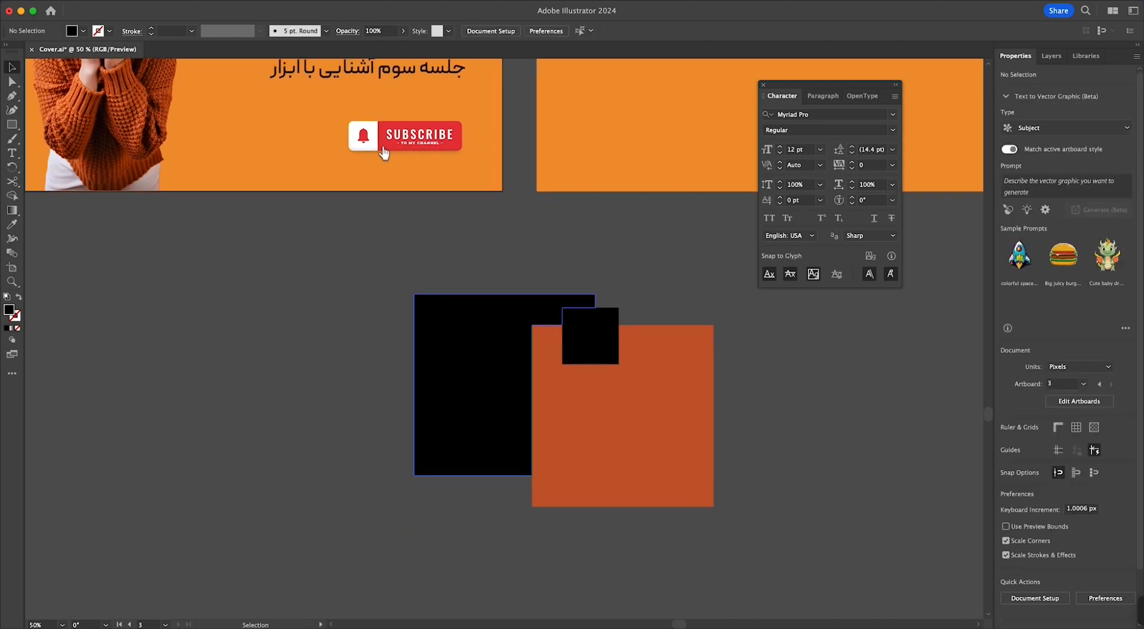
{"action": "left_click_drag", "start_coordinate": [488, 425], "coordinate": [346, 390]}
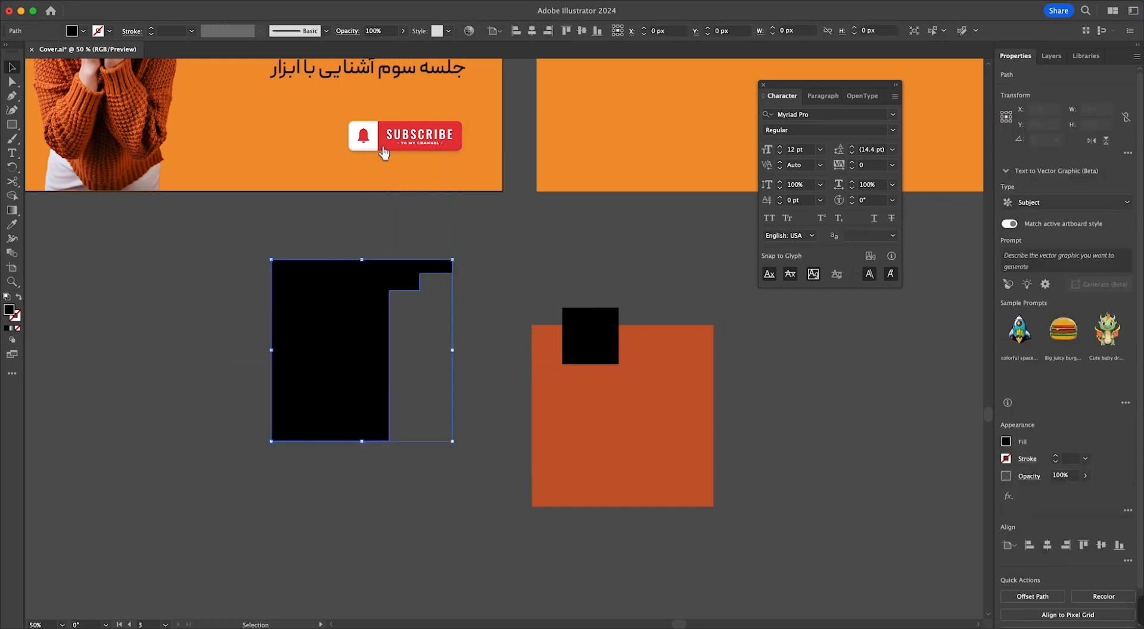
{"action": "left_click_drag", "start_coordinate": [629, 393], "coordinate": [735, 422]}
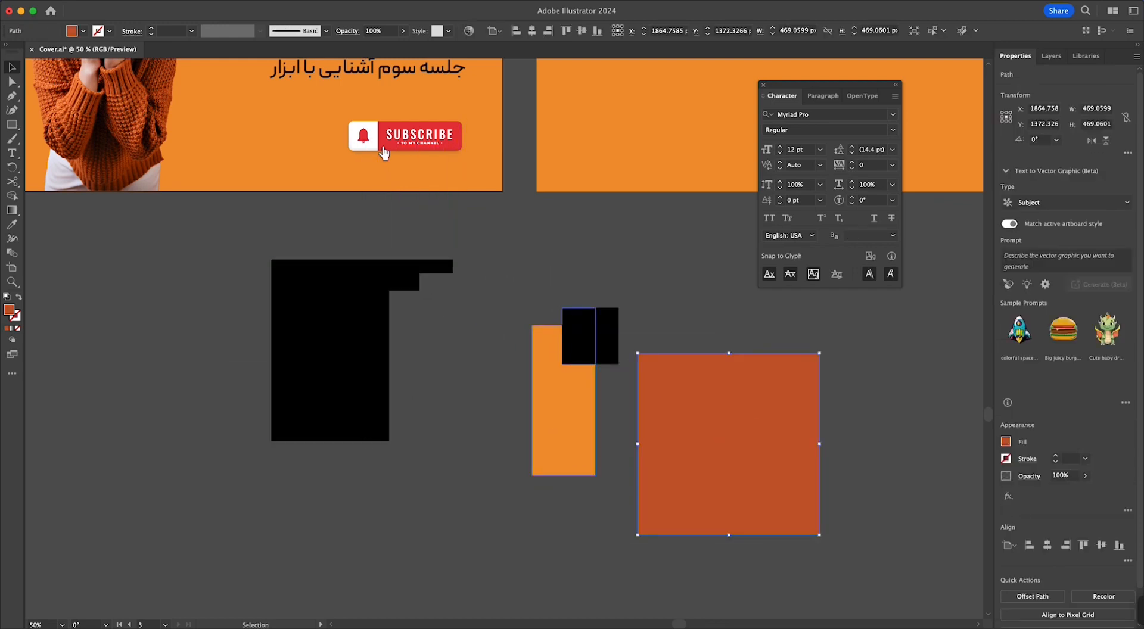
{"action": "left_click_drag", "start_coordinate": [554, 429], "coordinate": [497, 456]}
Undo the piece moves and the Shape Builder split back to the three original squares, and clear the selection.
{"action": "key", "text": "super+z"}
{"action": "key", "text": "a"}
{"action": "key", "text": "v"}
{"action": "key", "text": "super+z"}
{"action": "key", "text": "super+z"}
{"action": "key", "text": "super+z"}
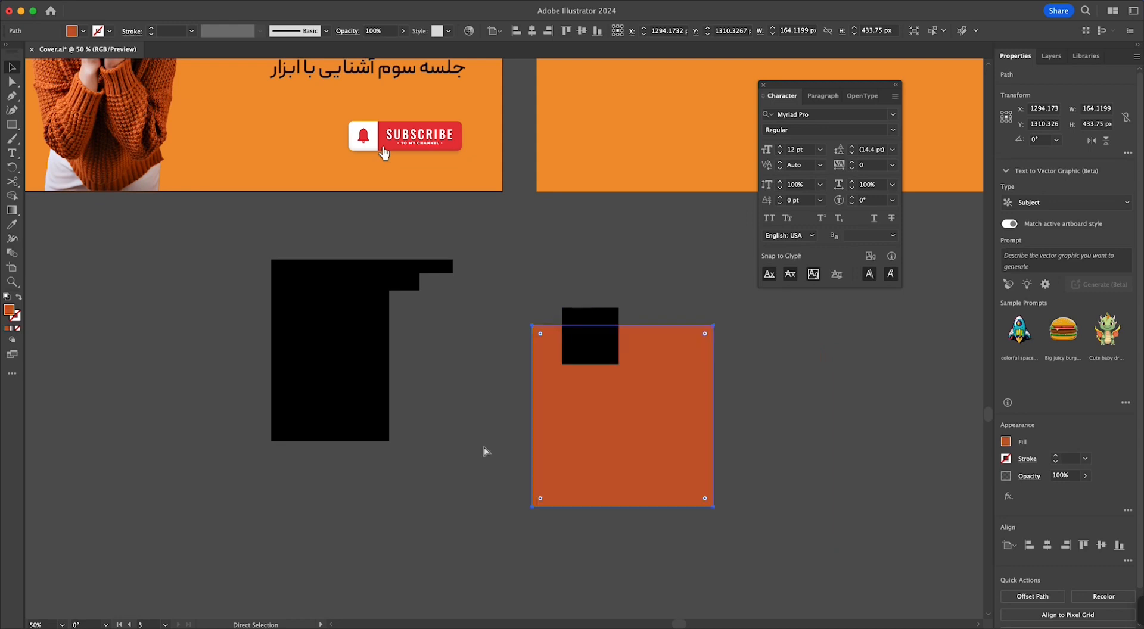
{"action": "key", "text": "shift+super+a"}
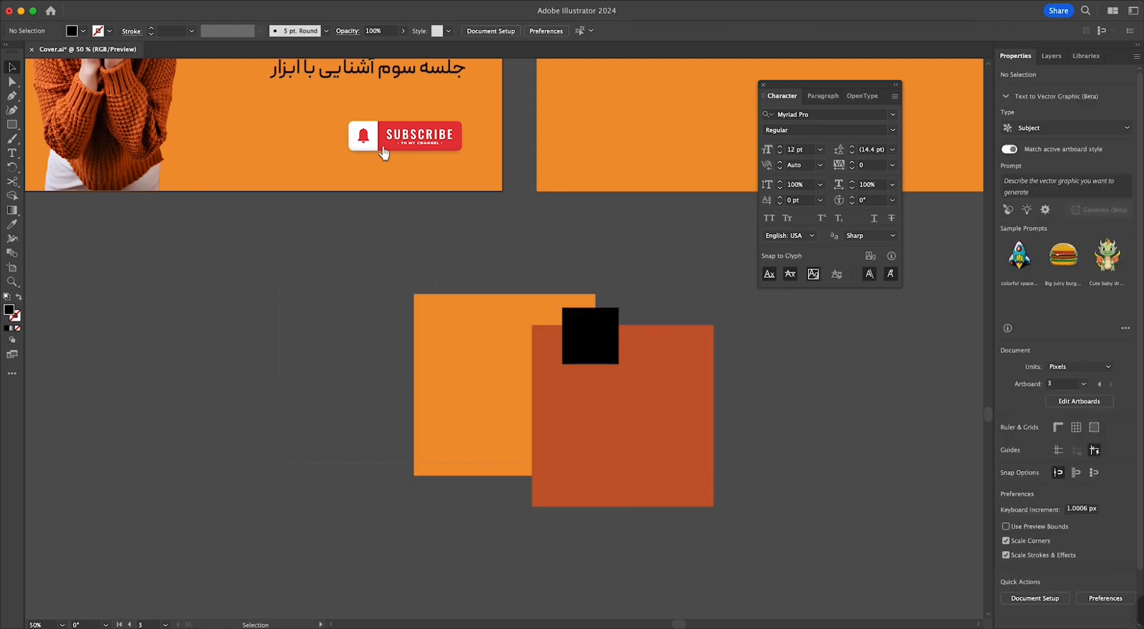
Use Shape Builder to merge the orange and dark-orange squares into one black shape, leaving out the small square.
{"action": "key", "text": "super+a"}
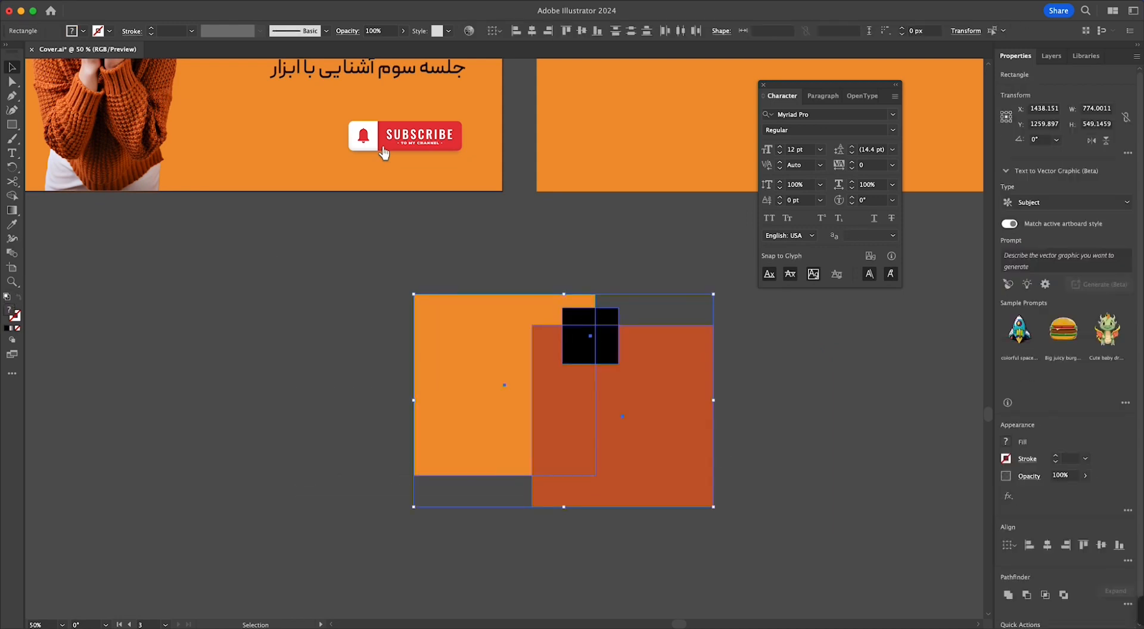
{"action": "key", "text": "shift+m"}
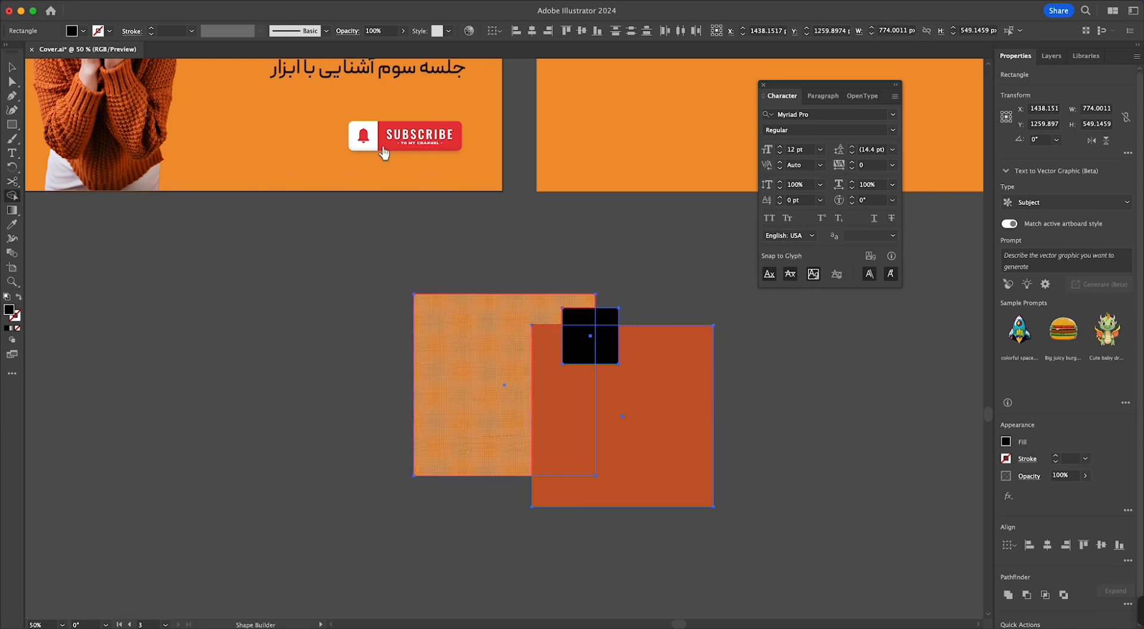
{"action": "left_click_drag", "start_coordinate": [482, 436], "coordinate": [626, 437]}
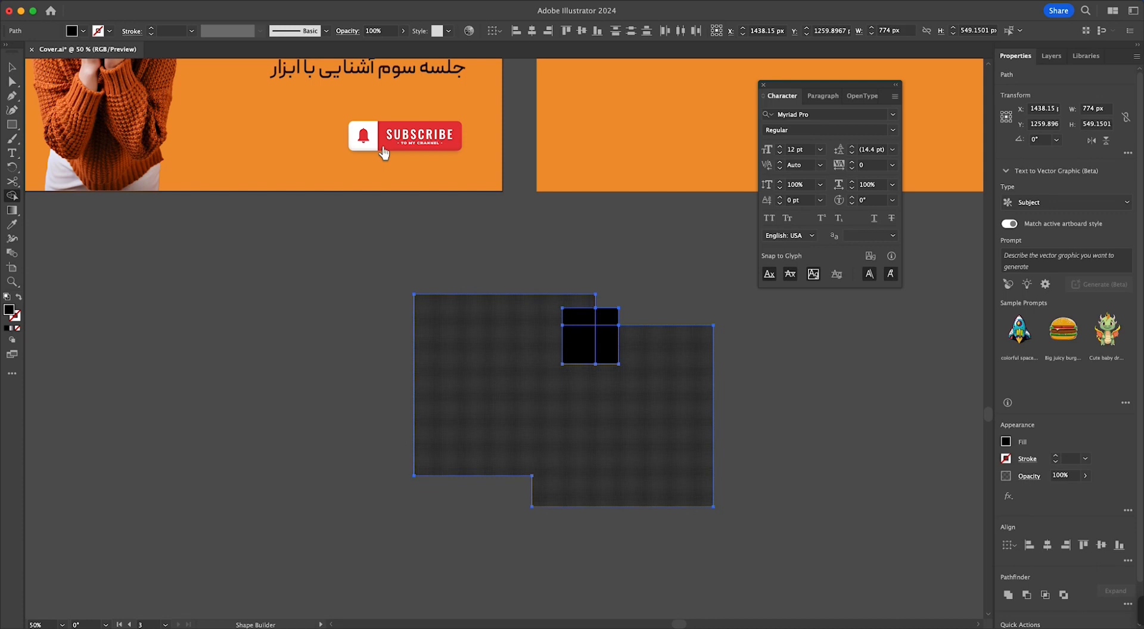
Move the merged black shape down and away from the small black square.
{"action": "key", "text": "v"}
{"action": "left_click", "coordinate": [649, 539]}
{"action": "left_click_drag", "start_coordinate": [588, 431], "coordinate": [490, 546]}
Undo the merged shape's move and the merging of the two large squares.
{"action": "key", "text": "super+z"}
{"action": "key", "text": "super+z"}
{"action": "key", "text": "super+z"}
{"action": "key", "text": "super+z"}
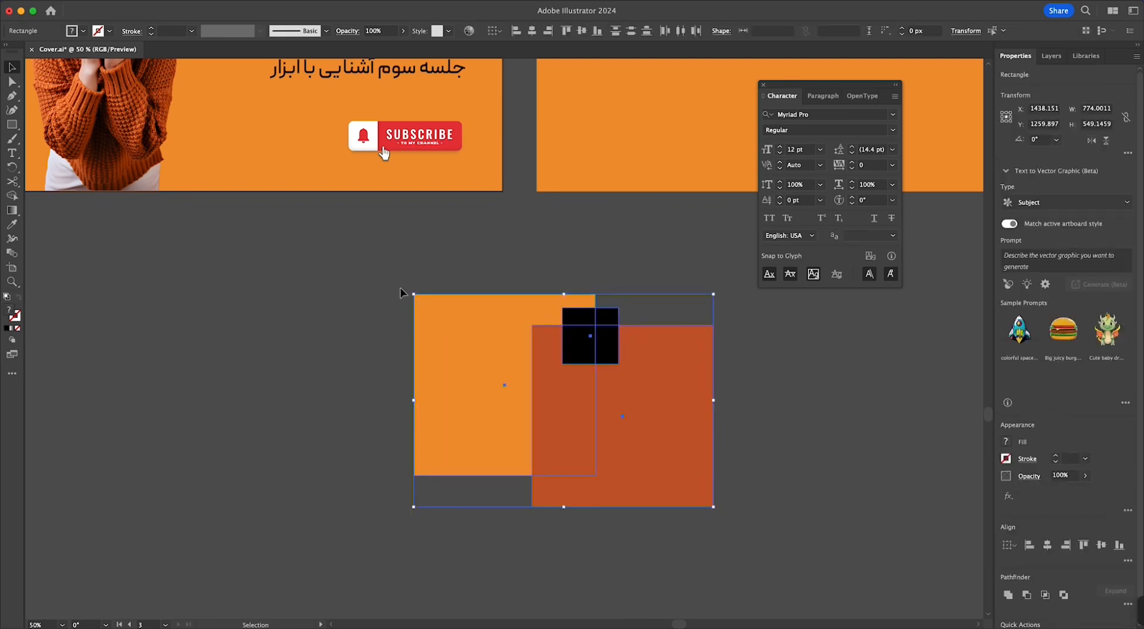
Use Shape Builder to merge both large squares and the small black square into a single black shape.
{"action": "key", "text": "shift+m"}
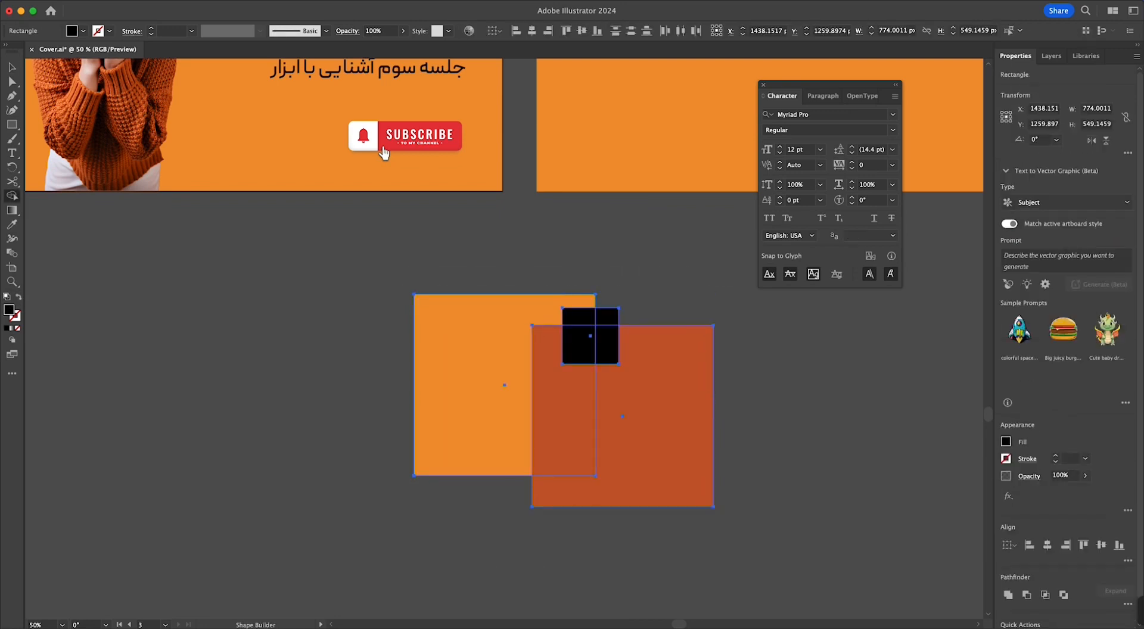
{"action": "left_click_drag", "start_coordinate": [490, 405], "coordinate": [673, 458]}
{"action": "mouse_move", "coordinate": [639, 358]}
{"action": "left_mouse_down"}
{"action": "mouse_move", "coordinate": [579, 346]}
{"action": "mouse_move", "coordinate": [577, 316]}
{"action": "mouse_move", "coordinate": [606, 317]}
{"action": "left_mouse_up"}
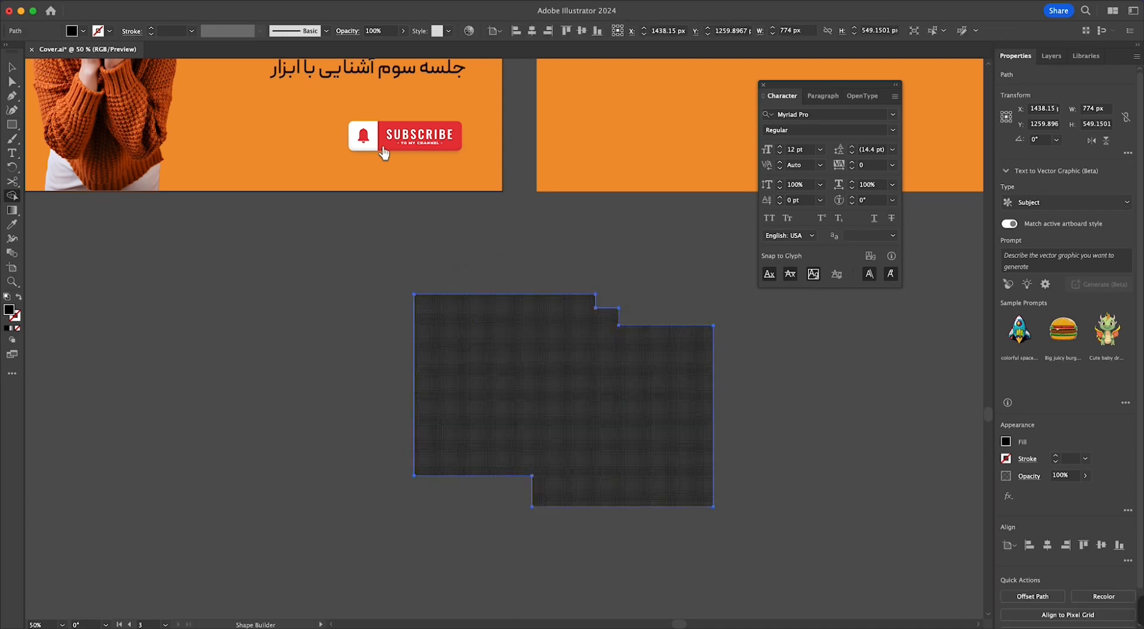
Reposition the fully merged black shape in the empty area beneath the third cover.
{"action": "key", "text": "v"}
{"action": "left_click", "coordinate": [480, 260]}
{"action": "left_click_drag", "start_coordinate": [657, 408], "coordinate": [779, 461]}
{"action": "left_click_drag", "start_coordinate": [732, 436], "coordinate": [409, 402]}
{"action": "left_click_drag", "start_coordinate": [408, 403], "coordinate": [631, 410]}
{"action": "left_click", "coordinate": [652, 388]}
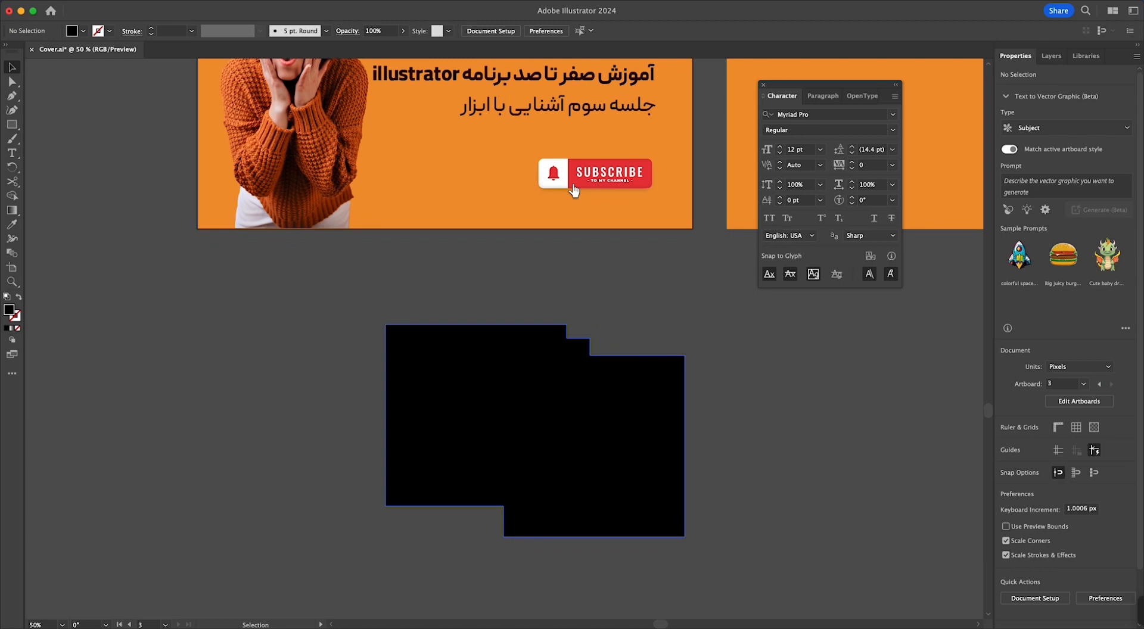